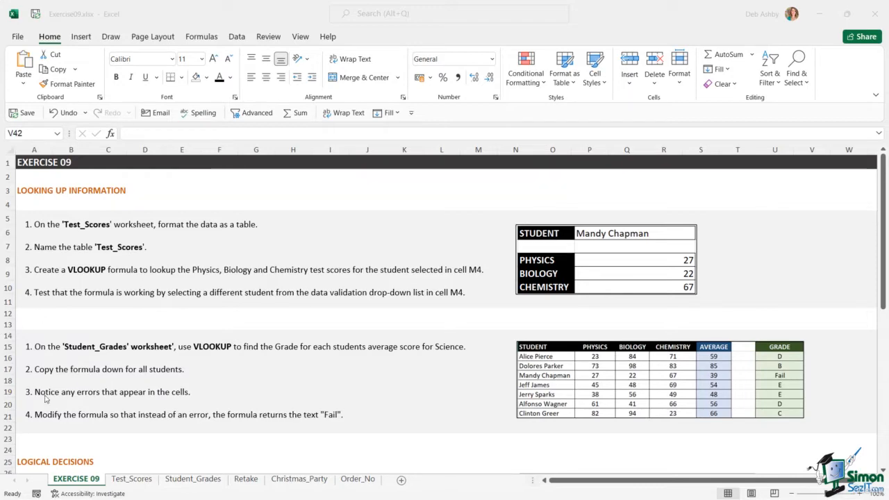
# Examine the student score data on the Test_Scores worksheet and the empty Physics, Biology and Chemistry result cells M5:M7.
pyautogui.click(139, 482)
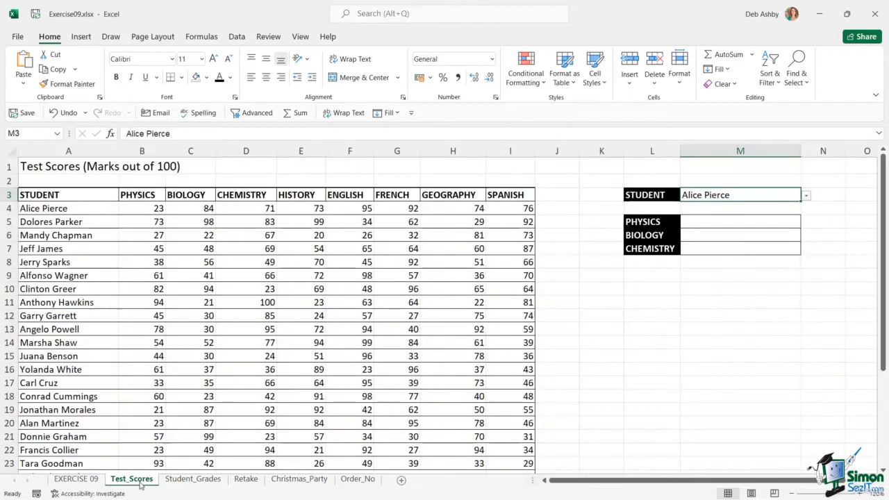
pyautogui.click(54, 221)
pyautogui.click(210, 288)
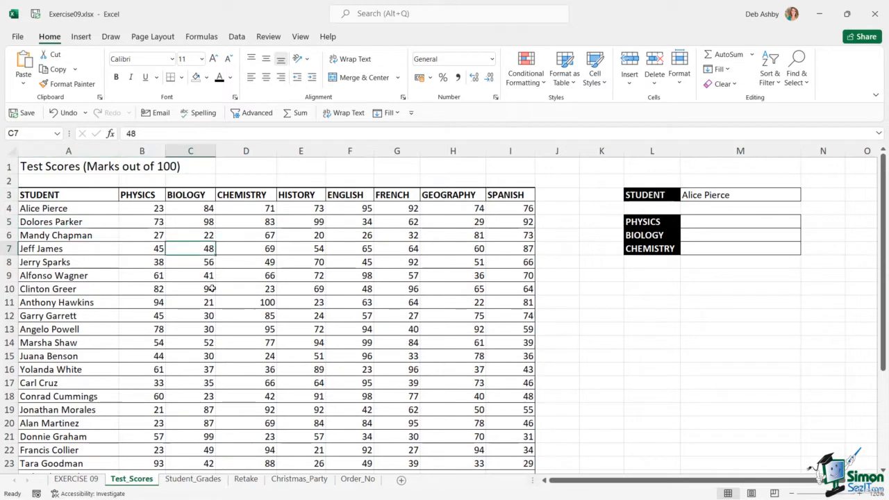
pyautogui.click(260, 277)
pyautogui.click(340, 238)
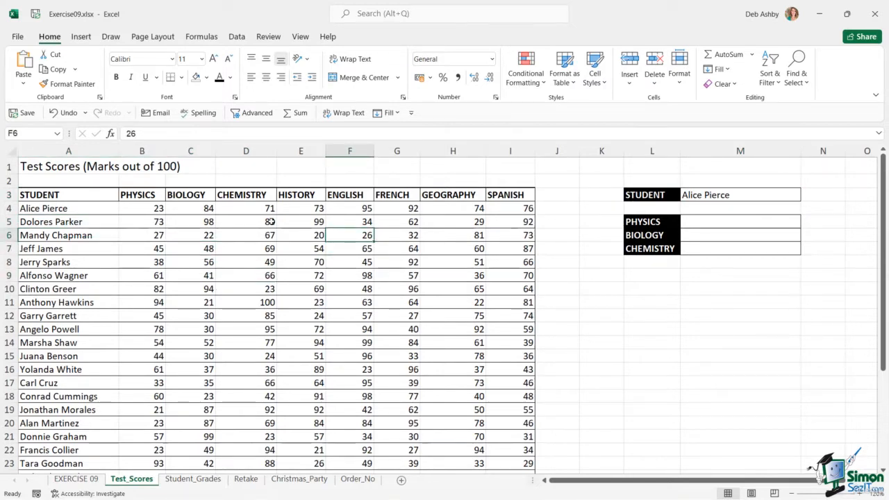
pyautogui.click(300, 238)
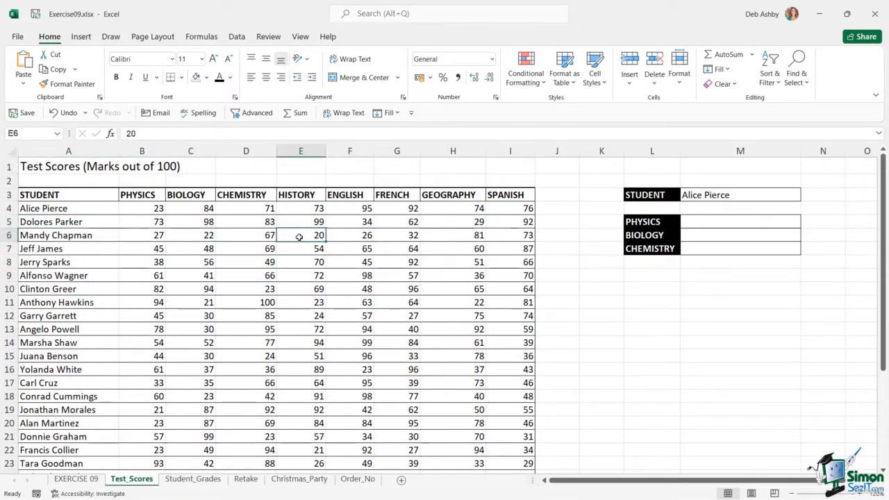
pyautogui.click(711, 222)
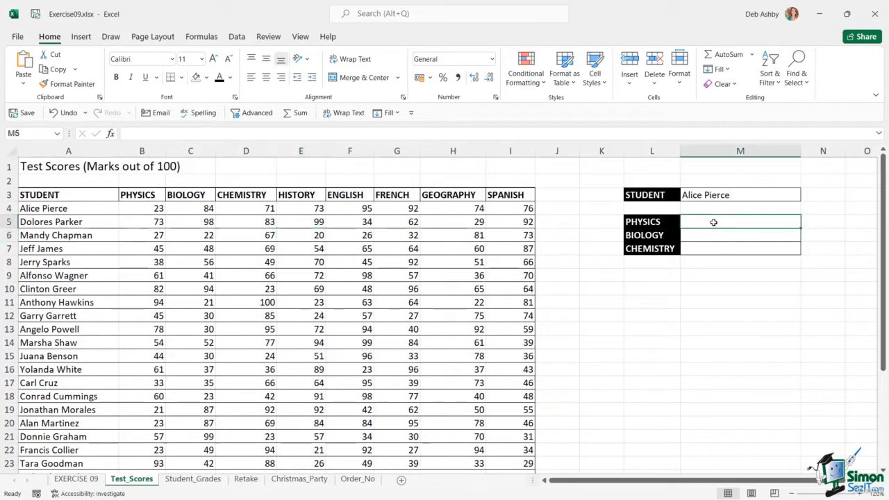
pyautogui.click(712, 234)
pyautogui.click(714, 248)
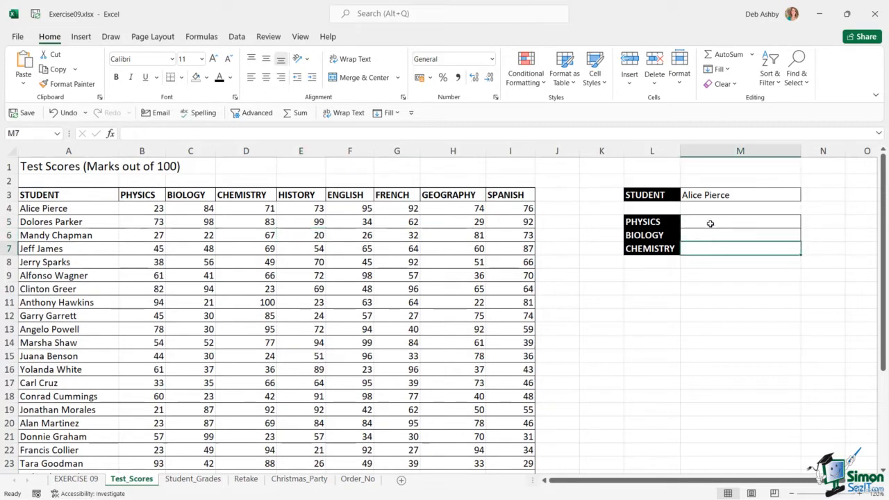
pyautogui.click(710, 223)
pyautogui.click(709, 235)
pyautogui.click(709, 250)
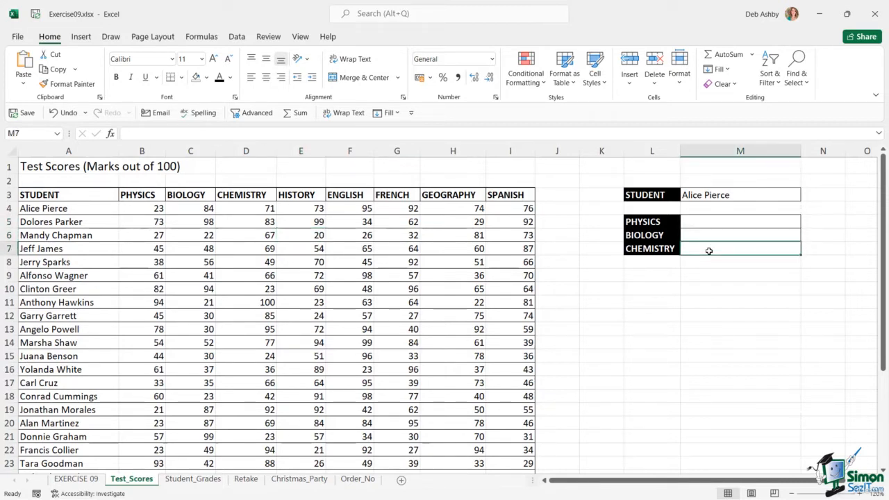
# Look through the student choices in the data validation list of cell M3, leaving the selection as it is.
pyautogui.click(723, 196)
pyautogui.click(806, 195)
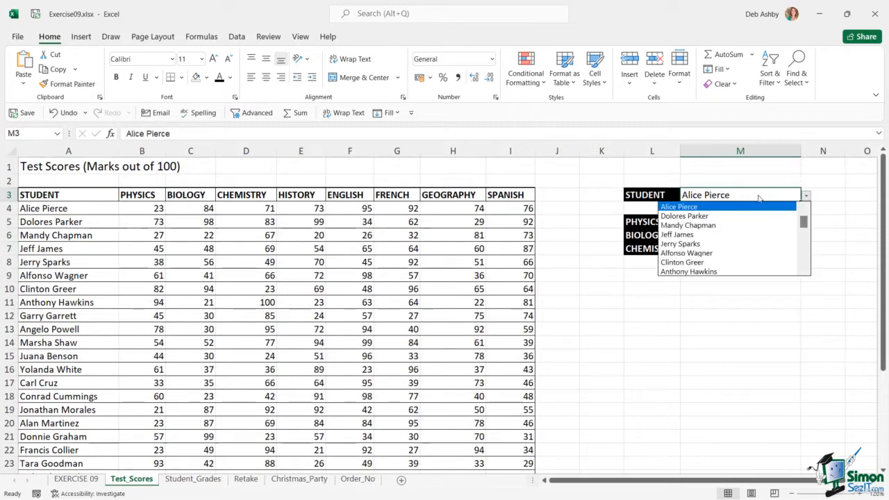
pyautogui.press('Down')
pyautogui.press('Down')
pyautogui.press('Down')
pyautogui.click(833, 213)
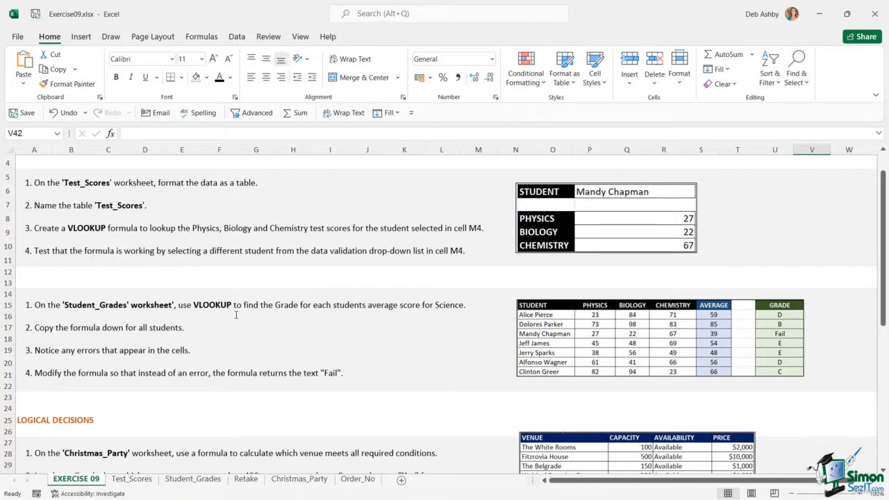
# Review the Student_Grades worksheet: the grade bands, the students' science scores and averages, and the empty Grade column.
pyautogui.click(203, 480)
pyautogui.scroll(2, 234, 284)
pyautogui.click(54, 207)
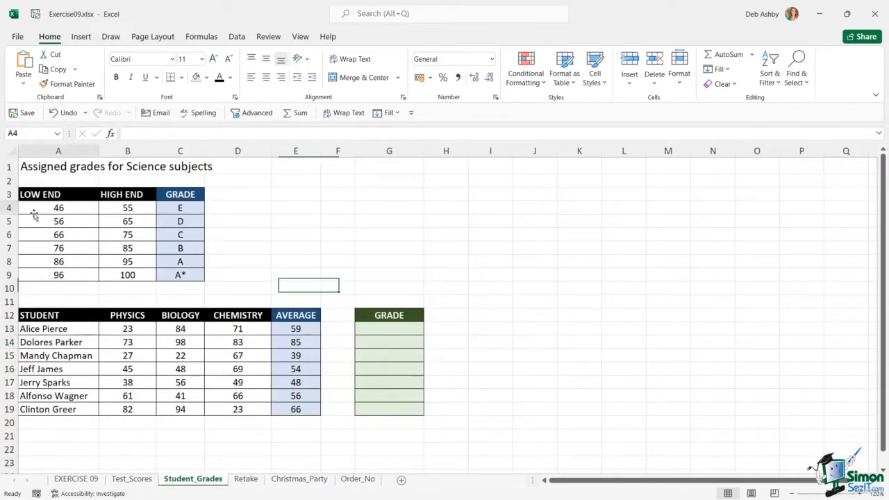
pyautogui.click(123, 207)
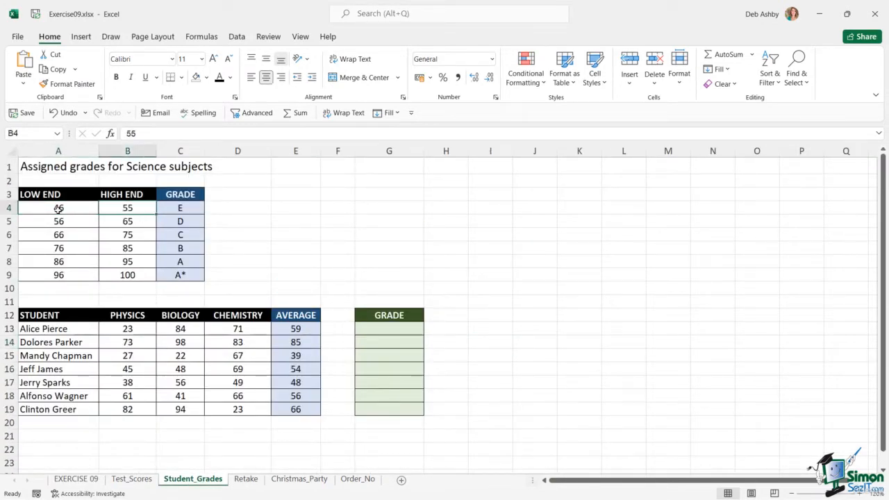
pyautogui.click(181, 210)
pyautogui.moveTo(62, 221); pyautogui.dragTo(155, 234)
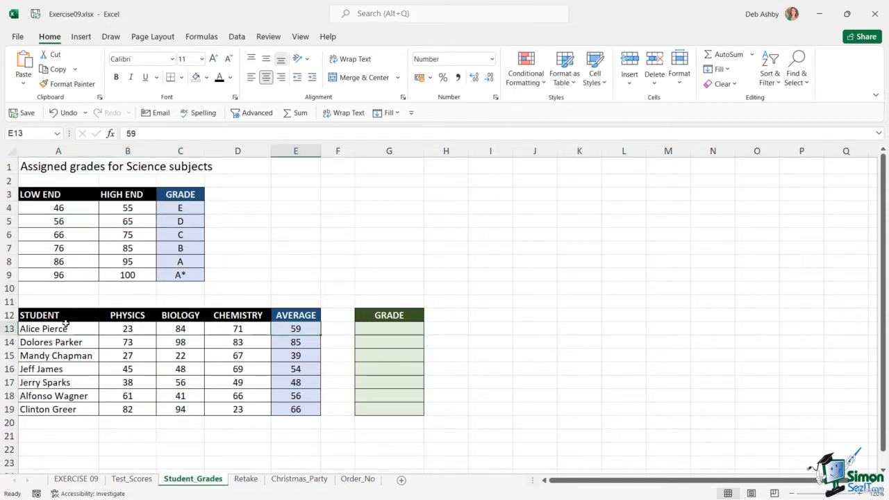
pyautogui.moveTo(51, 329); pyautogui.dragTo(69, 410)
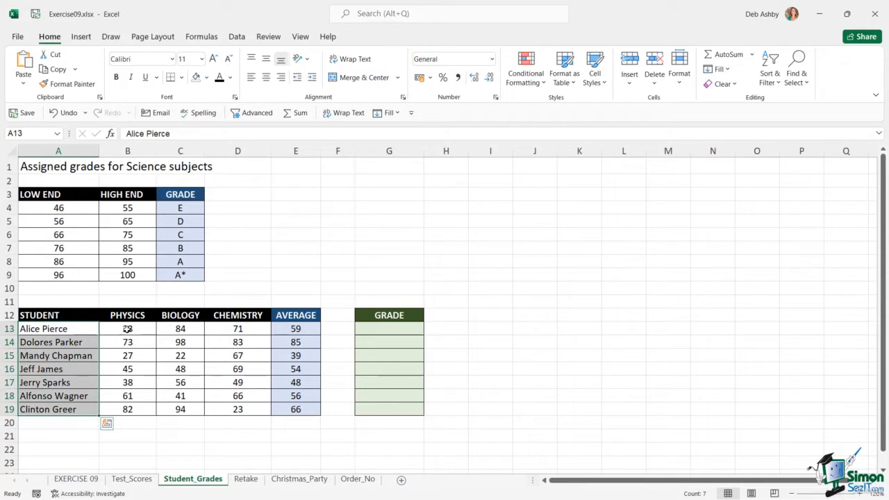
pyautogui.moveTo(127, 330); pyautogui.dragTo(128, 410)
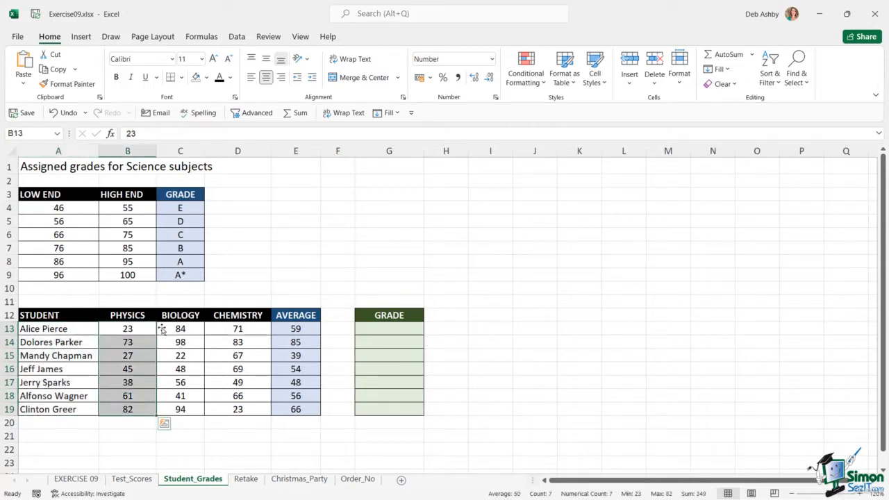
pyautogui.click(303, 332)
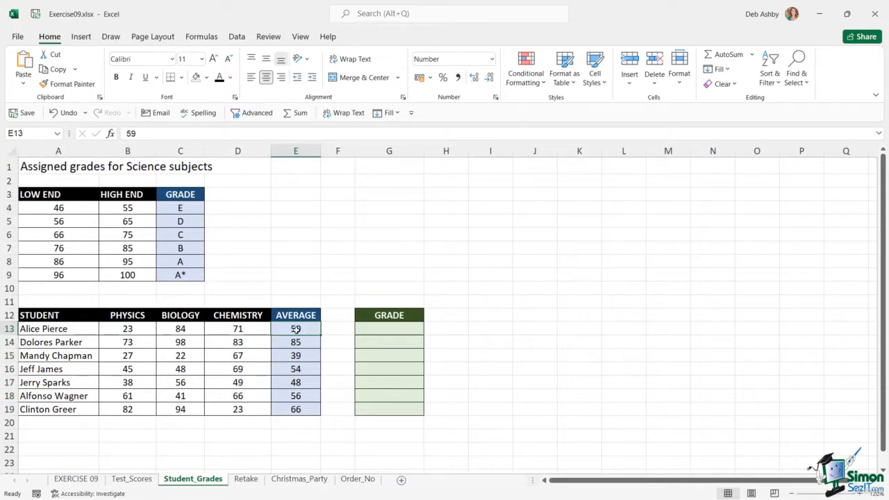
pyautogui.click(386, 328)
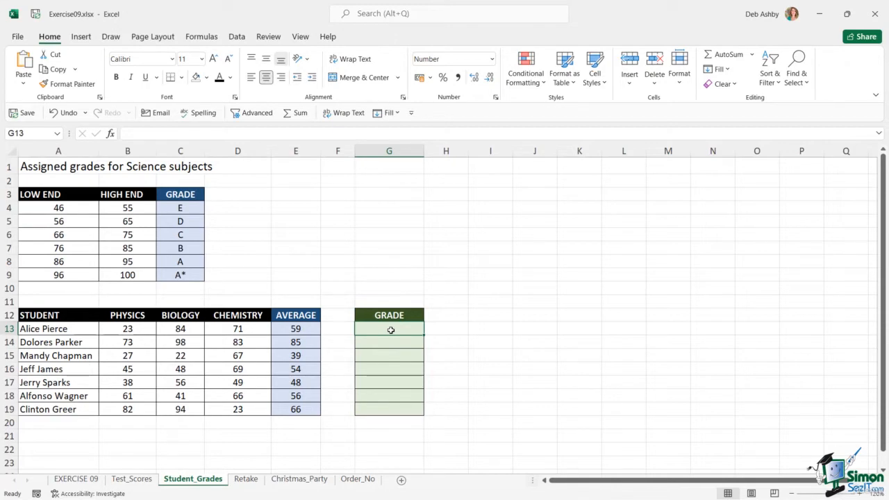
# Read the Logical Decisions instructions on the EXERCISE 09 sheet and inspect the Christmas_Party cells G4, H4 and G22 they refer to.
pyautogui.click(76, 480)
pyautogui.scroll(-3, 309, 315)
pyautogui.scroll(-4, 309, 315)
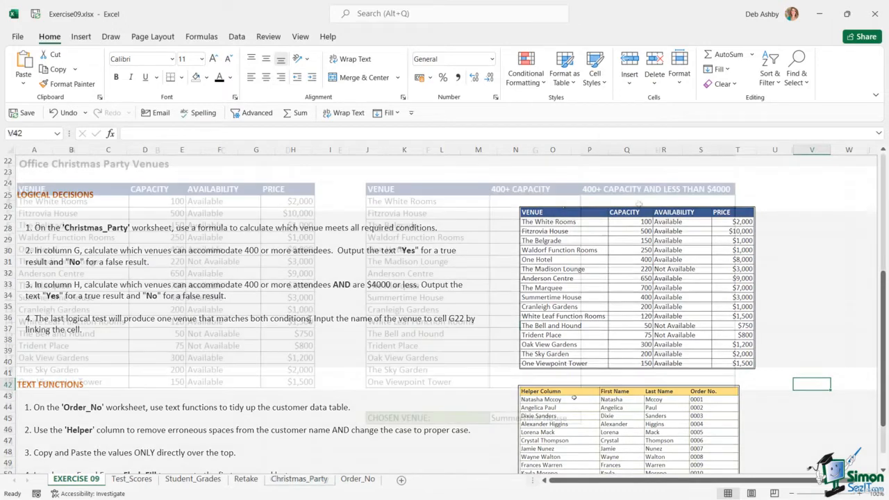
pyautogui.click(522, 200)
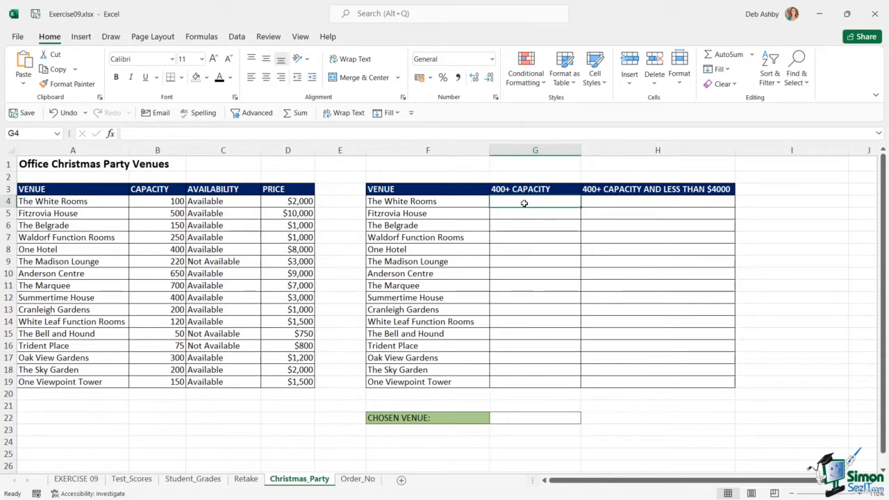
pyautogui.click(634, 203)
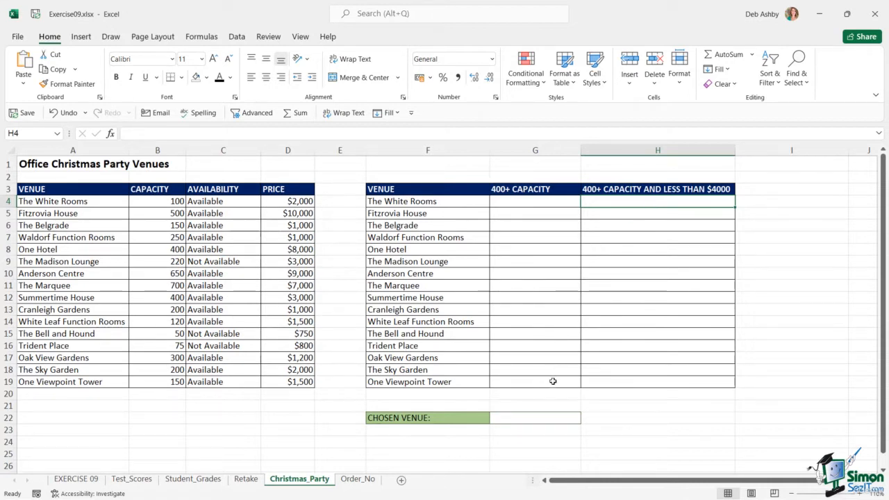
pyautogui.click(525, 417)
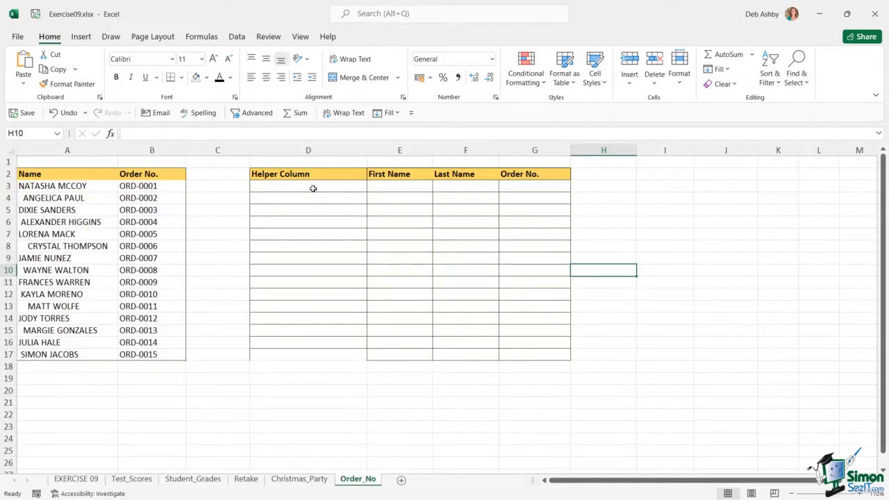
# Inspect the empty Helper Column, First Name, Last Name and Order No. columns on the Order_No worksheet.
pyautogui.click(309, 189)
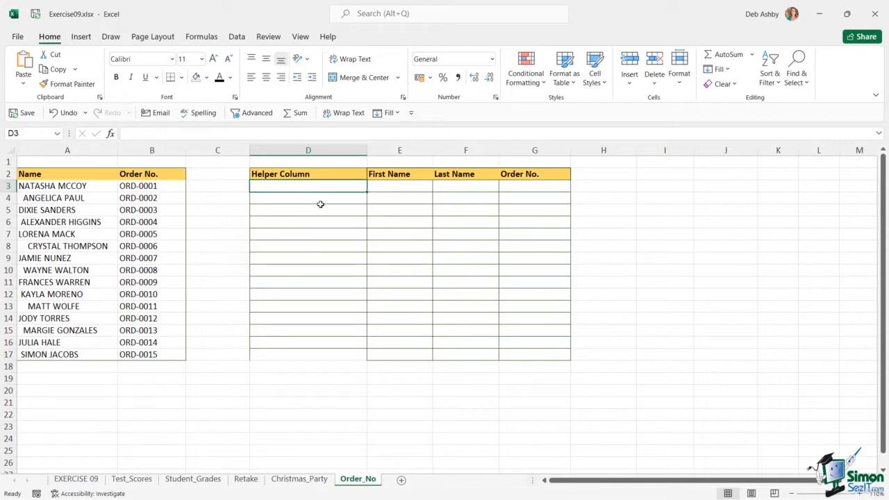
pyautogui.click(387, 186)
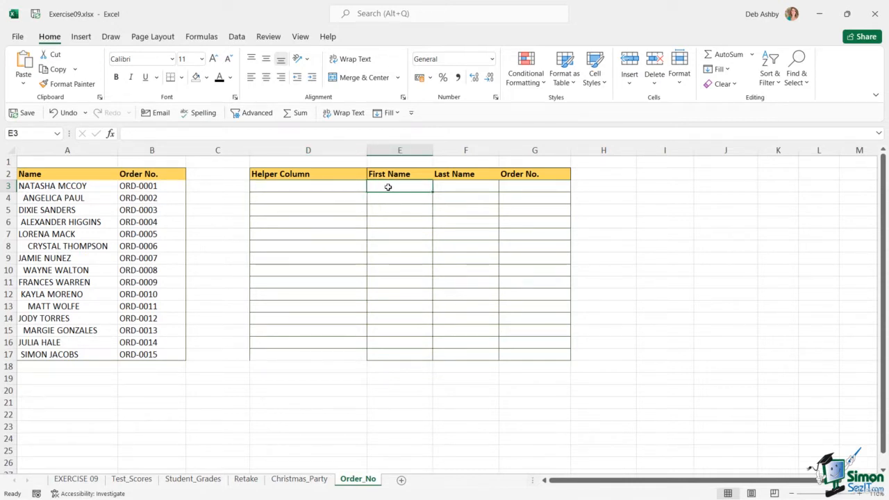
pyautogui.click(456, 190)
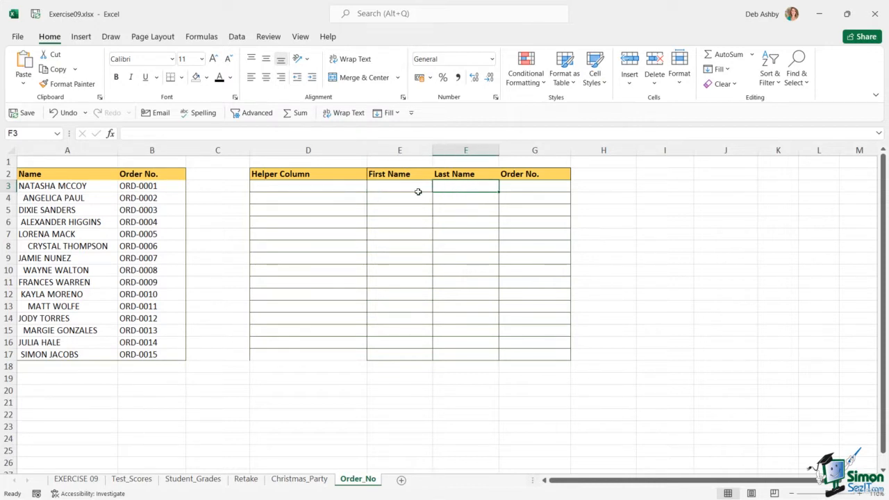
pyautogui.click(521, 188)
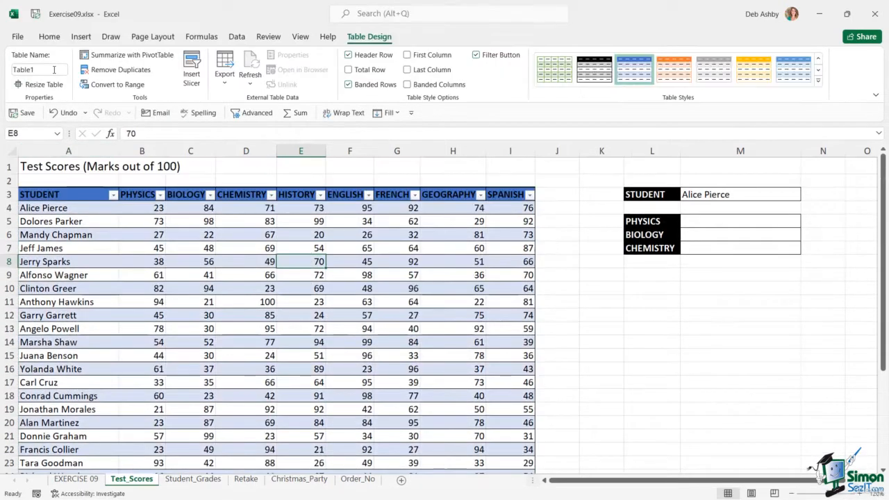
# Name the table on the Test_Scores worksheet Test_Scores.
pyautogui.click(40, 71)
pyautogui.write('Test')
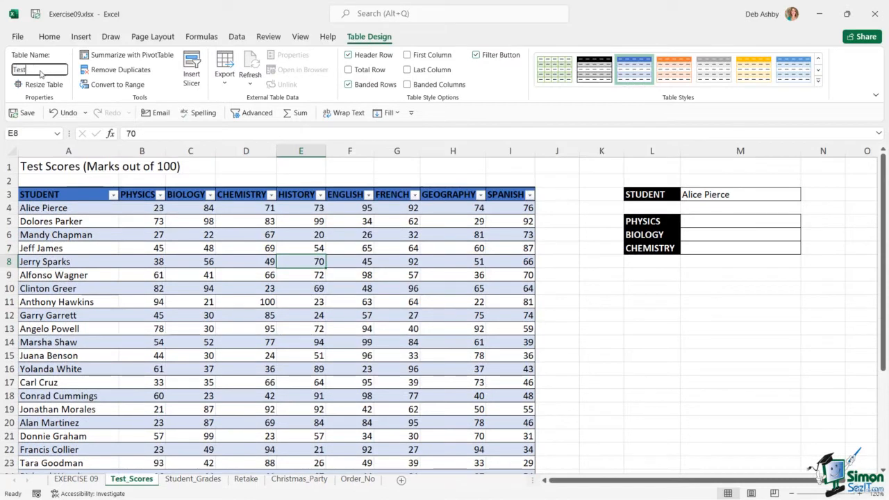
pyautogui.write('_Scores')
pyautogui.press('Return')
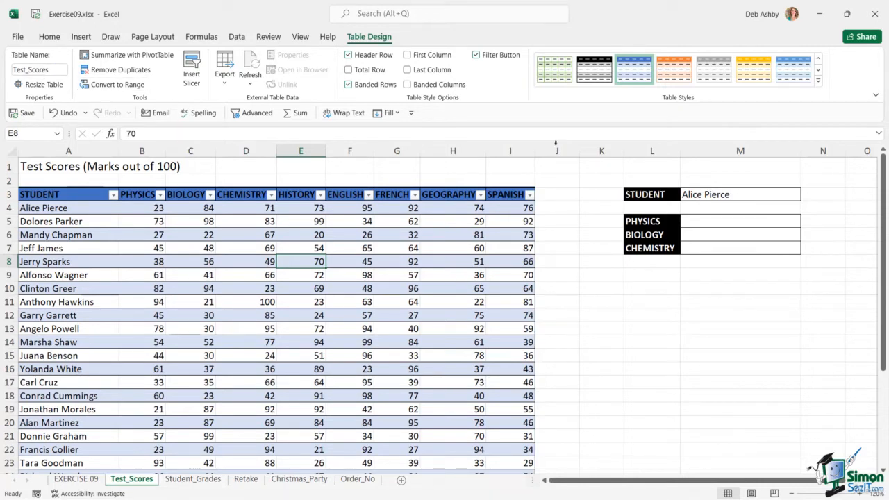
# Enter =VLOOKUP(M3,Test_Scores,2,FALSE) in M5 for the selected student's Physics score and check it against B4.
pyautogui.click(707, 222)
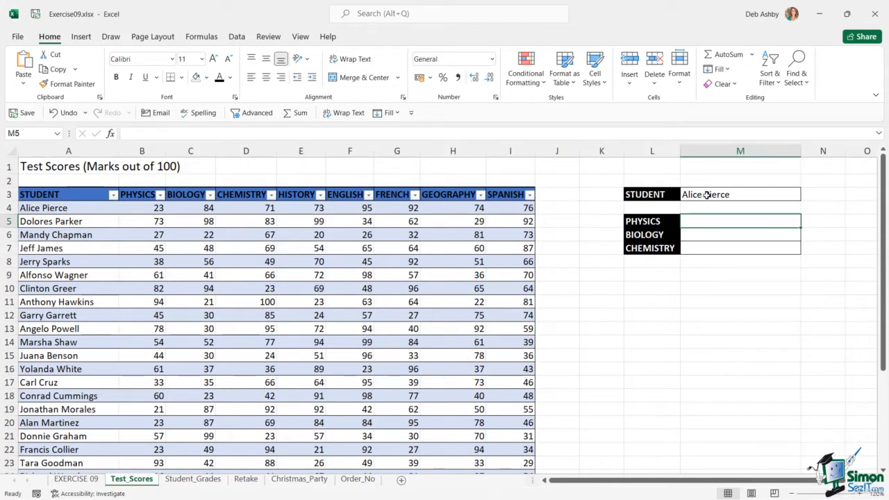
pyautogui.click(706, 195)
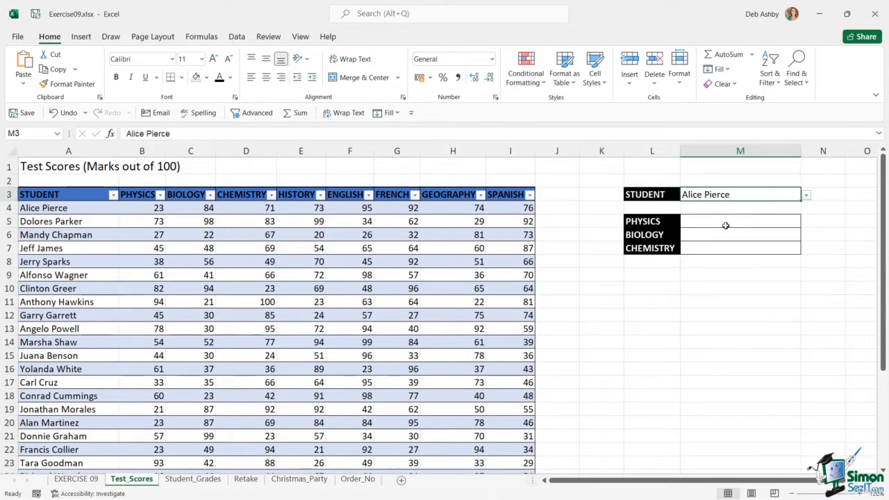
pyautogui.click(724, 222)
pyautogui.write('=vlooku')
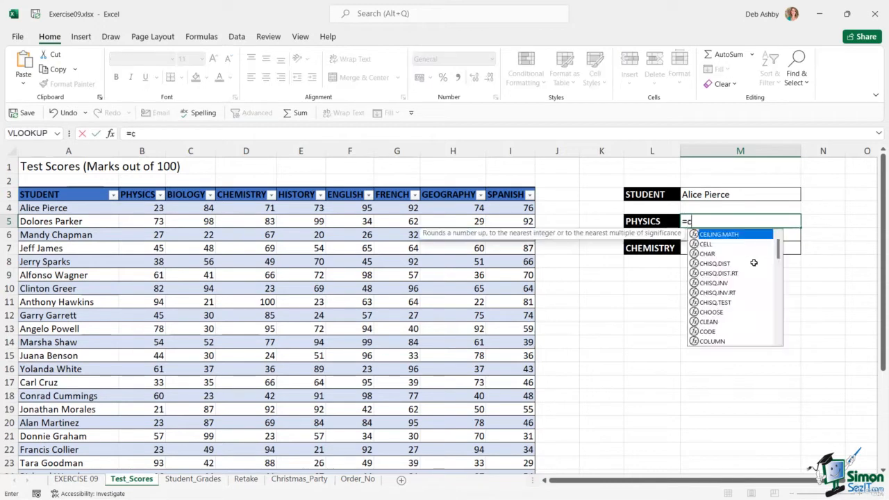
pyautogui.write('p')
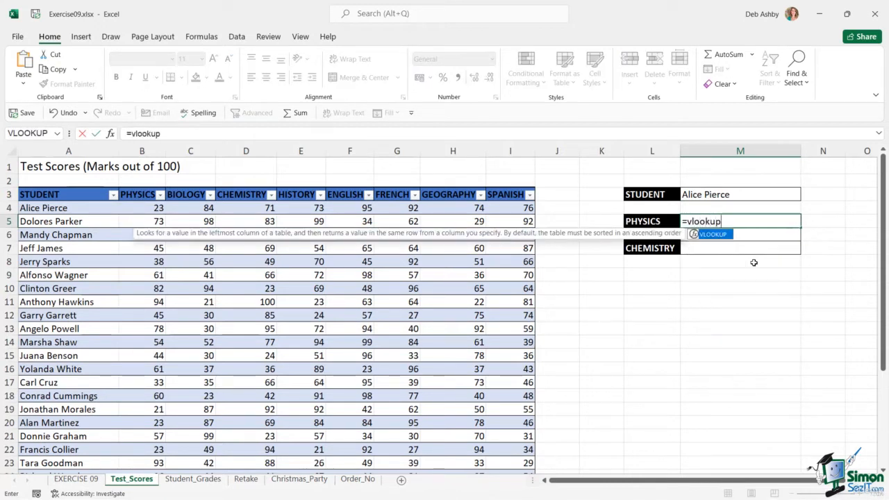
pyautogui.press('Tab')
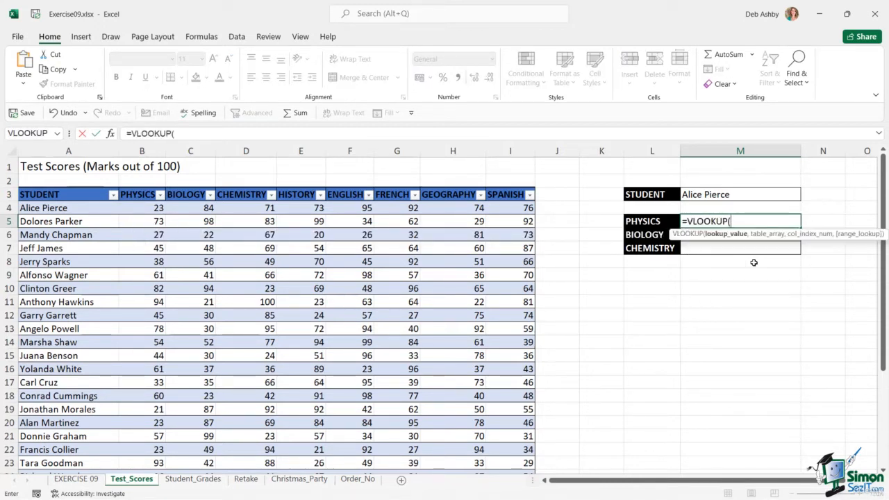
pyautogui.click(747, 196)
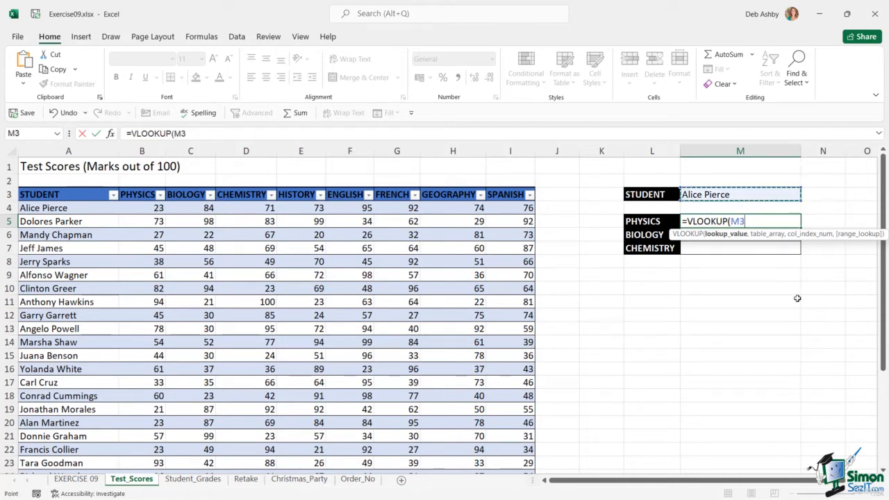
pyautogui.write(',')
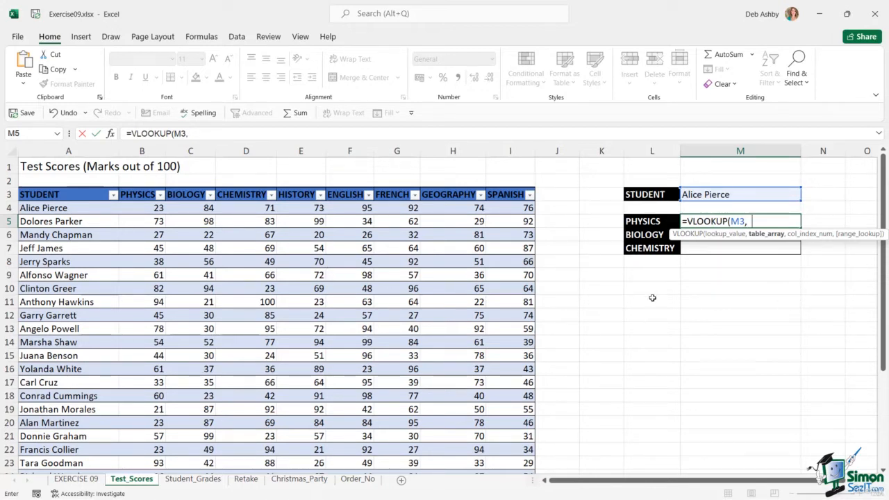
pyautogui.write('Test_Scores')
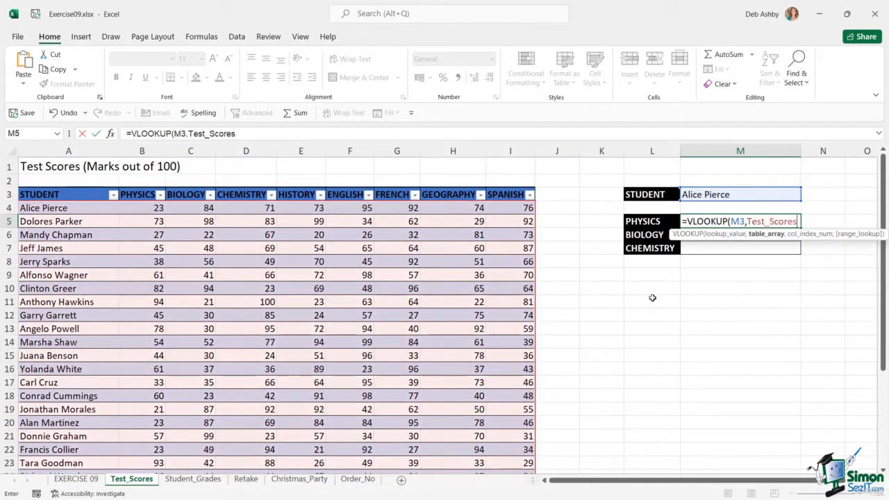
pyautogui.write(',')
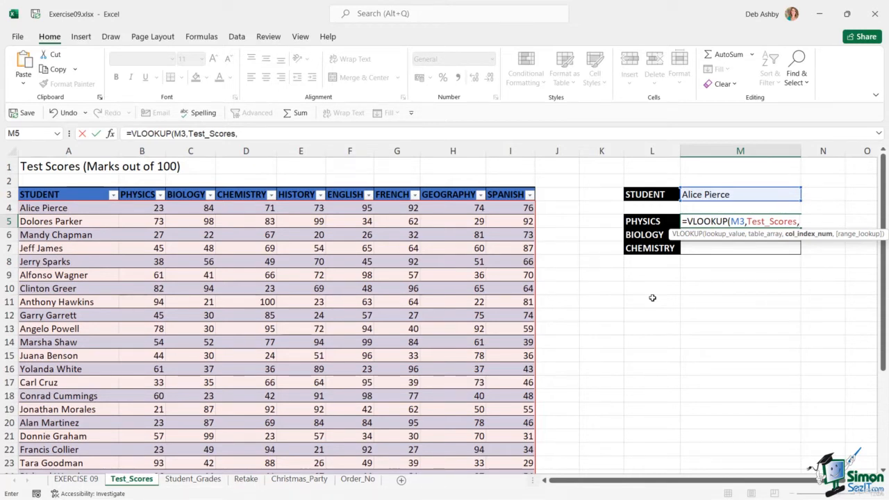
pyautogui.write('2,')
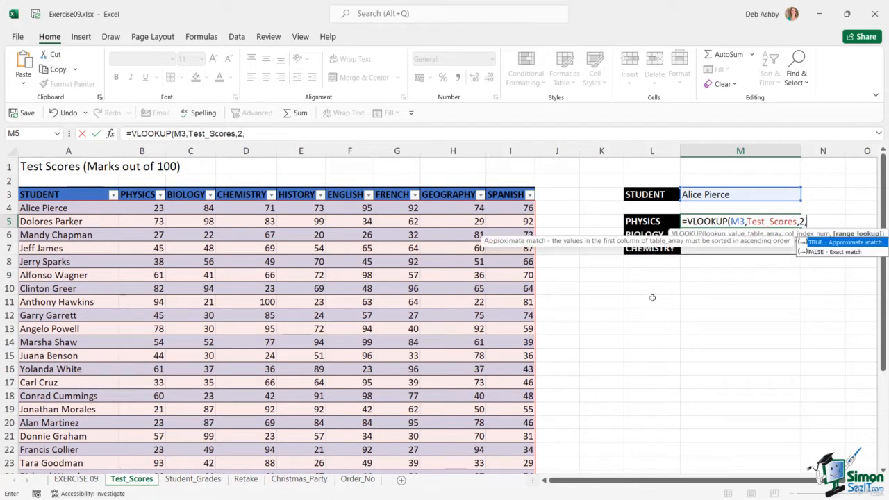
pyautogui.write('FALSE')
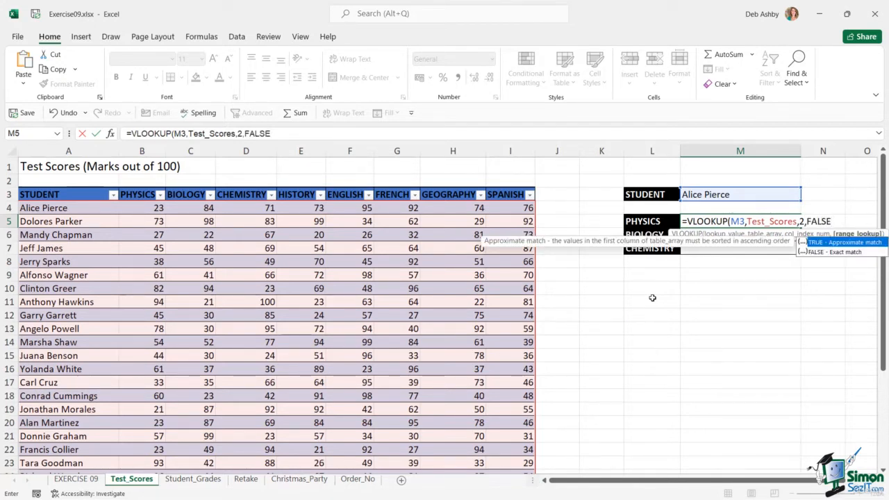
pyautogui.write(')')
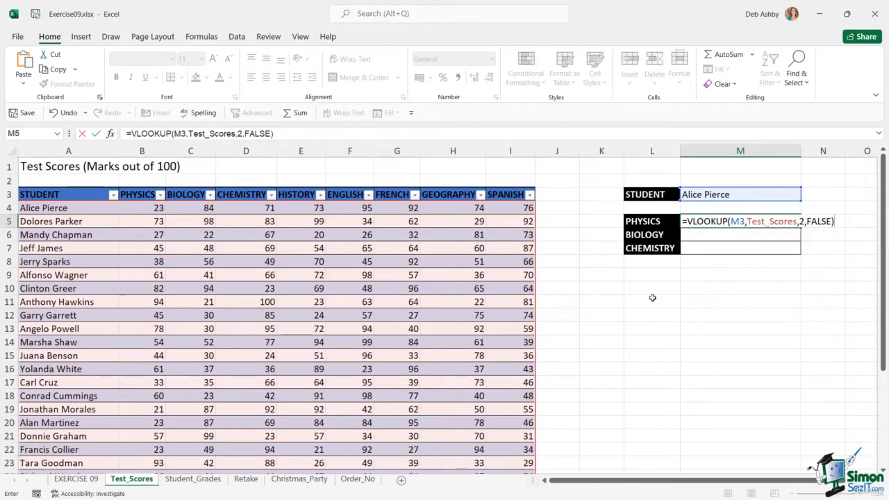
pyautogui.press('Return')
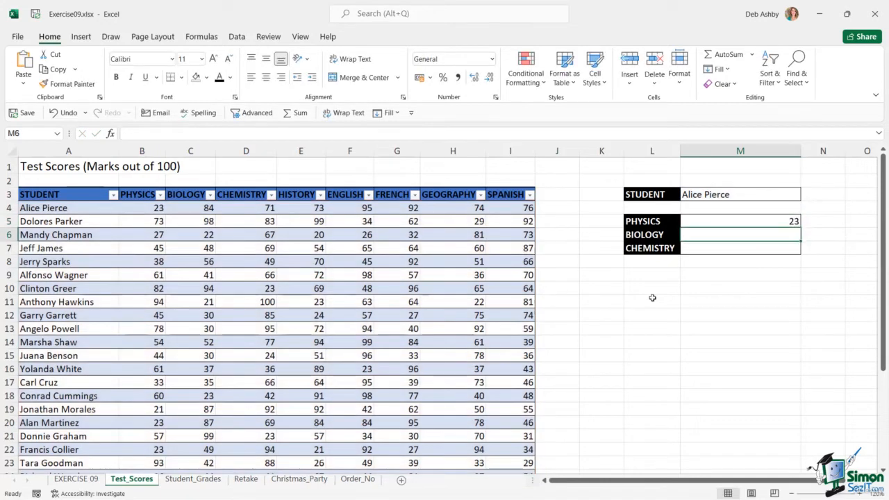
pyautogui.click(731, 223)
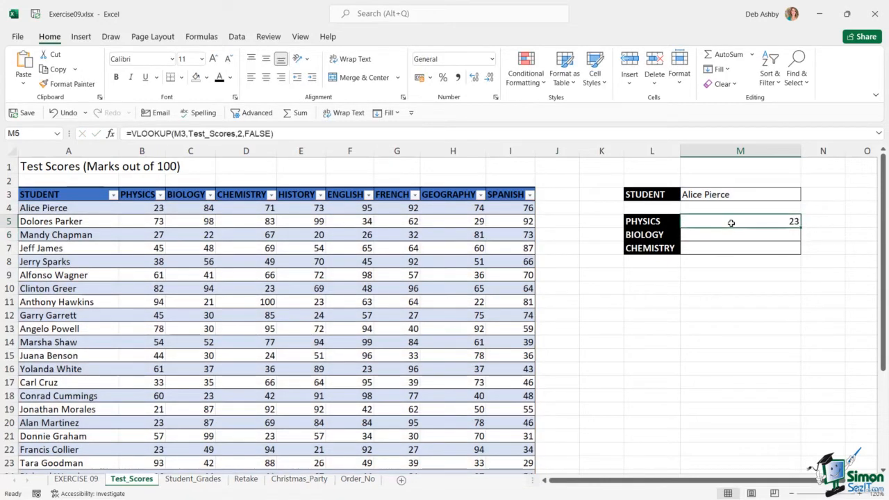
pyautogui.click(144, 209)
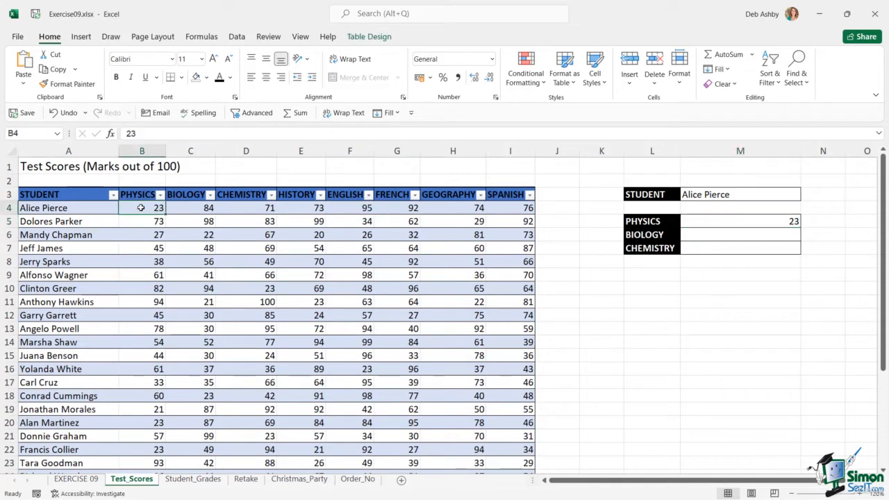
# Enter =VLOOKUP(M3,Test_Scores,3,0) in M6 to return the selected student's Biology score.
pyautogui.click(711, 239)
pyautogui.write('=vlo')
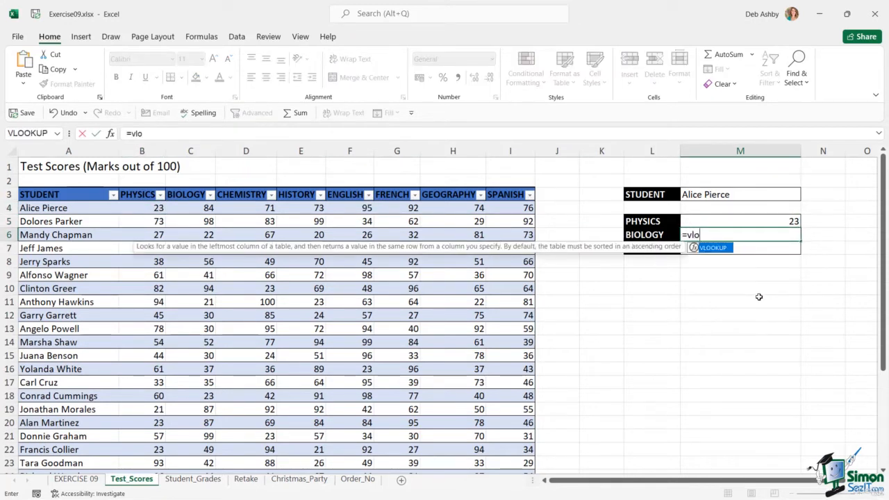
pyautogui.write('okup')
pyautogui.press('Tab')
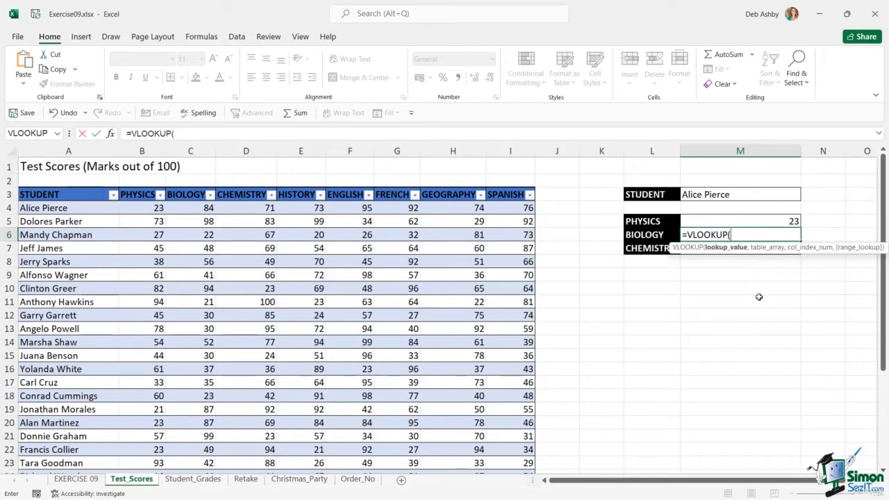
pyautogui.click(710, 197)
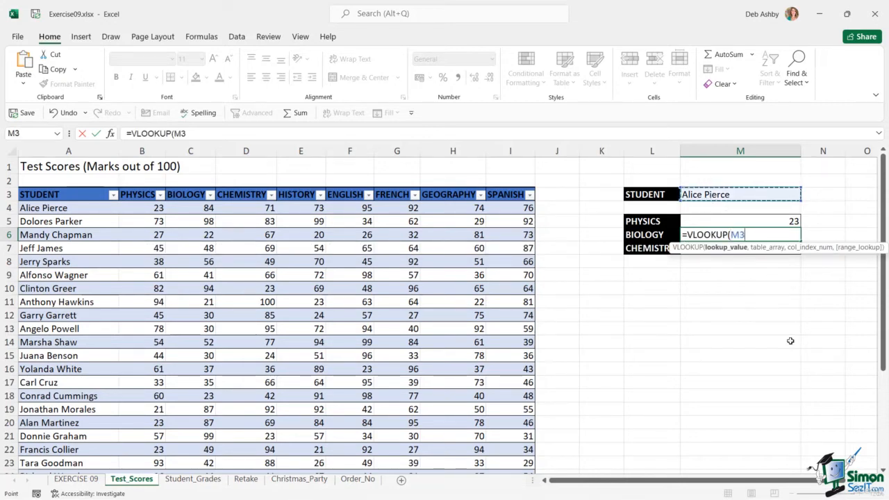
pyautogui.write(',Test')
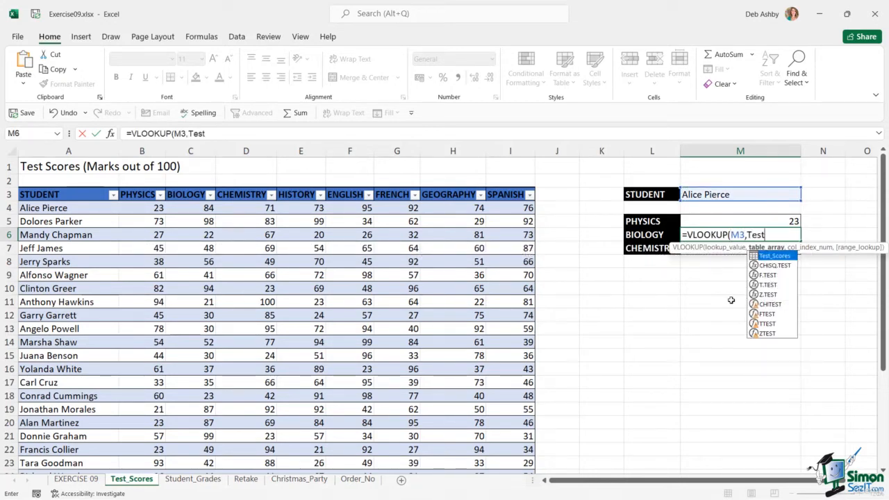
pyautogui.press('Tab')
pyautogui.write(',')
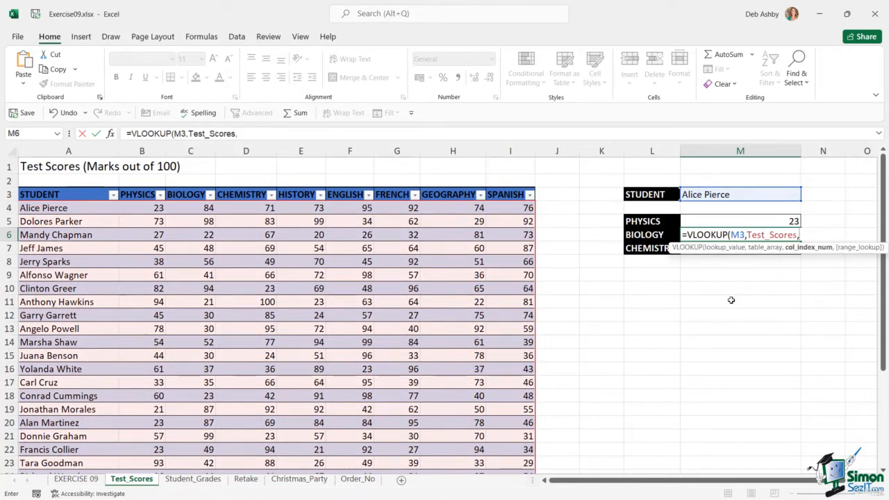
pyautogui.write('3,')
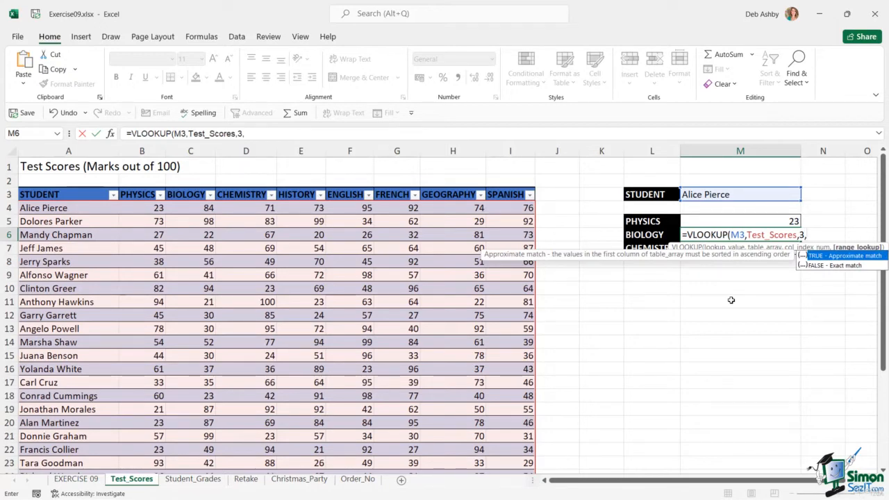
pyautogui.write('0)')
pyautogui.press('Return')
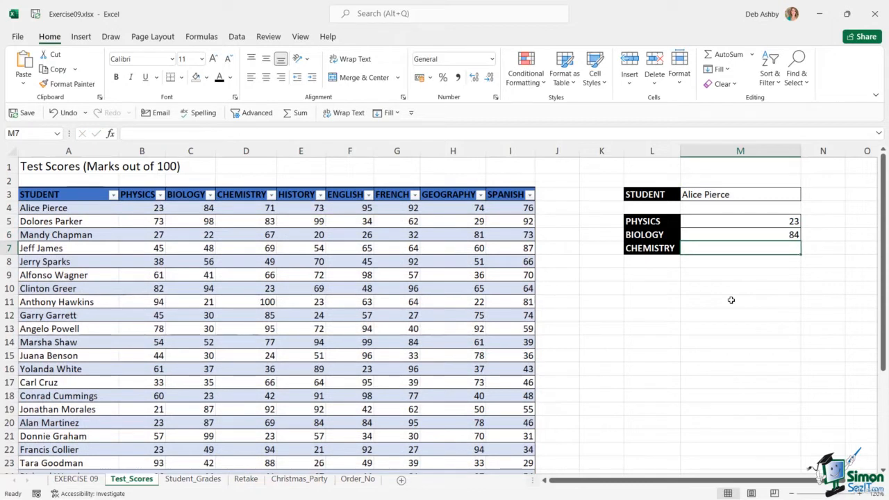
# Enter =VLOOKUP(M3,Test_Scores,4,0) in M7 to return the selected student's Chemistry score.
pyautogui.write('=vlookup')
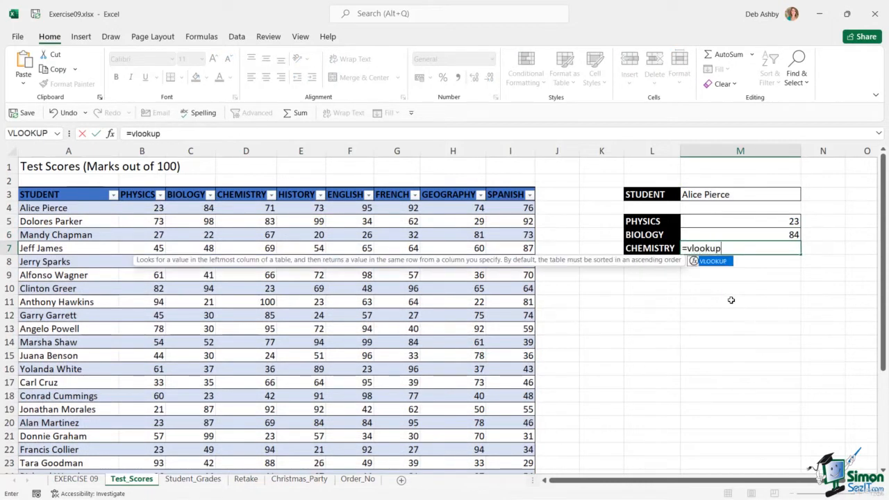
pyautogui.press('Tab')
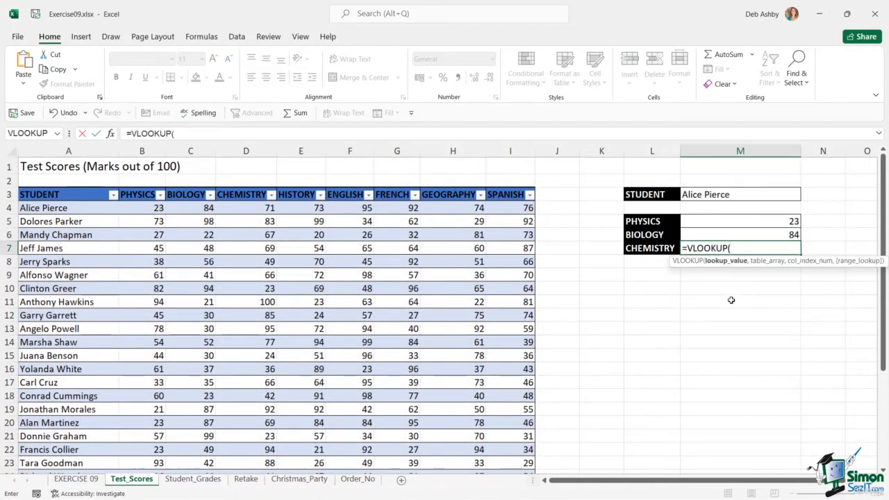
pyautogui.click(738, 196)
pyautogui.write(',Test')
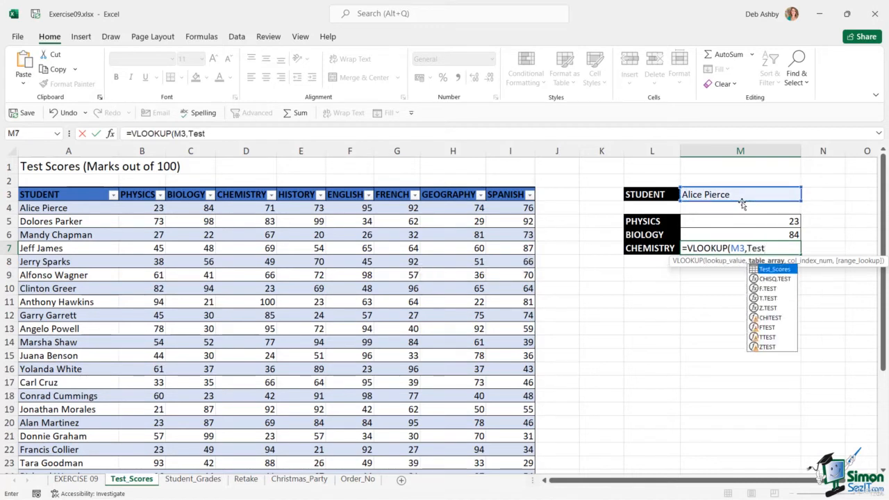
pyautogui.press('Tab')
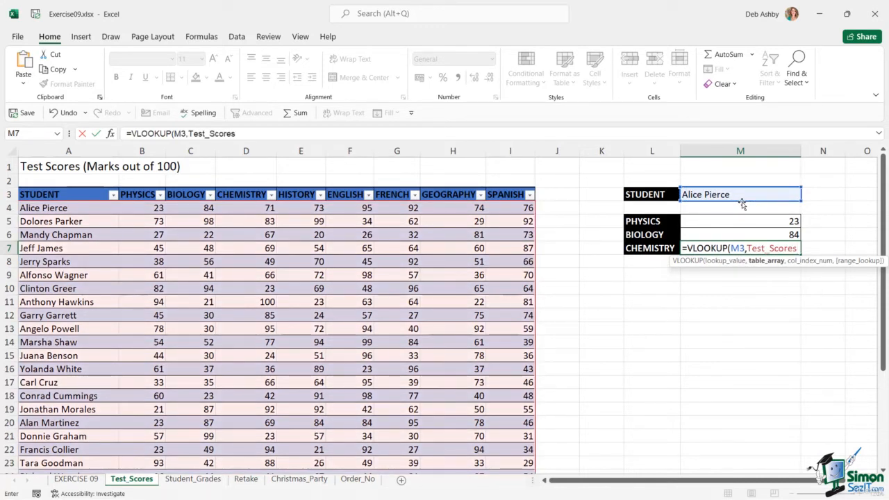
pyautogui.write(',')
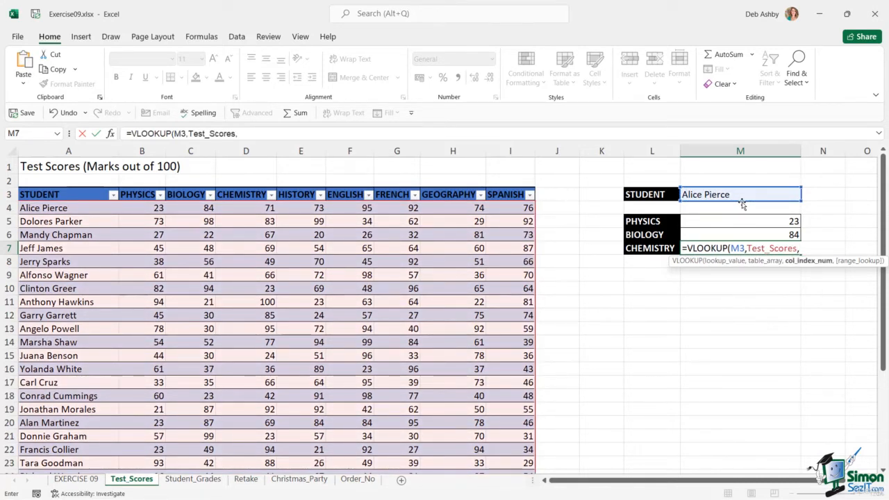
pyautogui.write('4,')
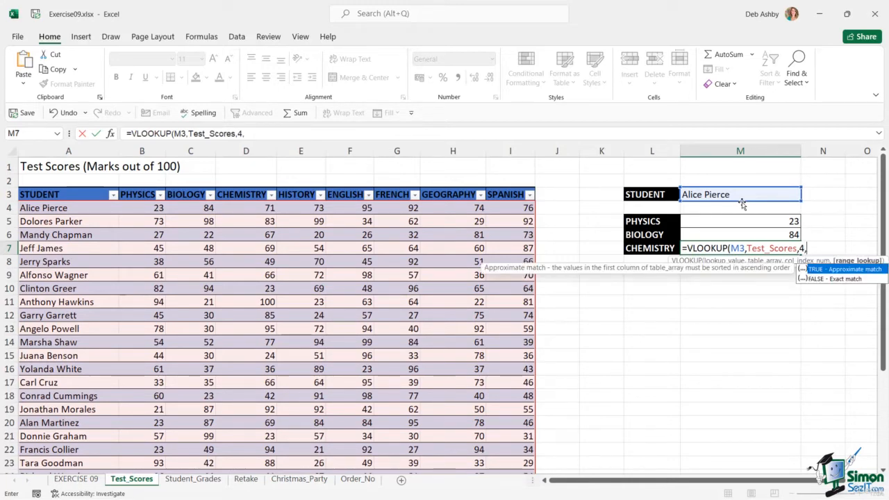
pyautogui.write('0)')
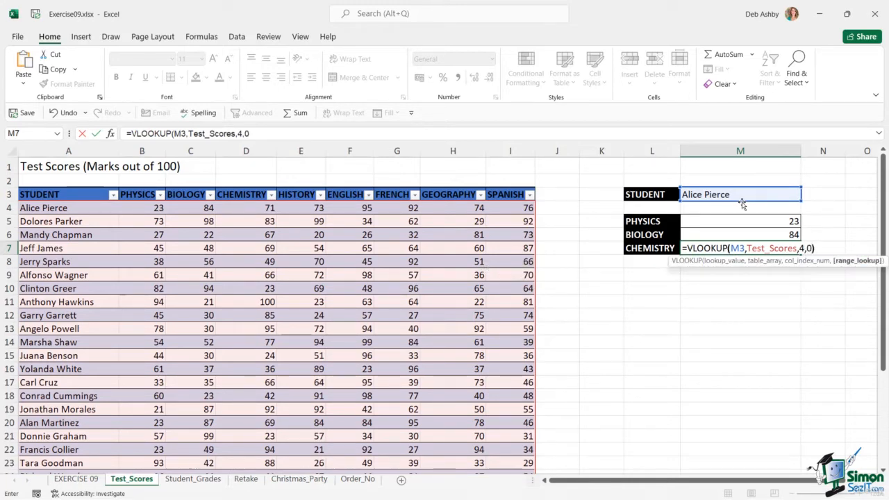
pyautogui.press('Return')
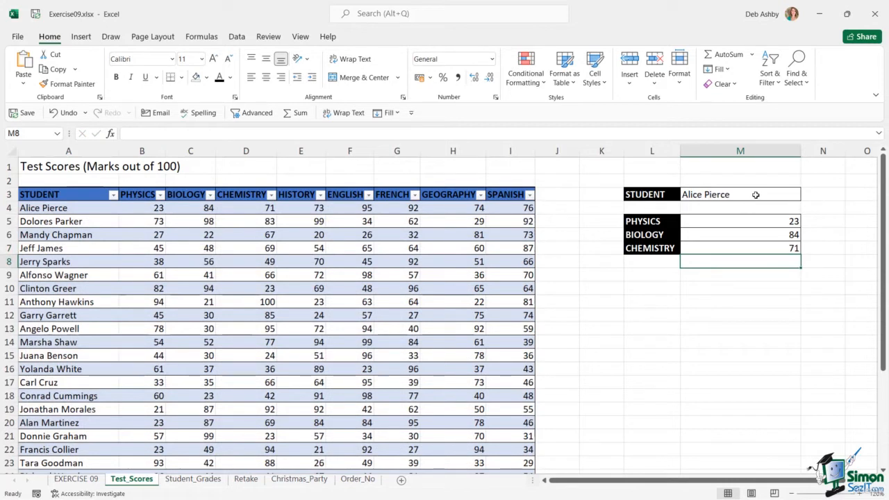
# Test the lookups by choosing the student from row 7 and finally the one from row 11 in M3, comparing the scores with row 11.
pyautogui.click(755, 193)
pyautogui.click(805, 195)
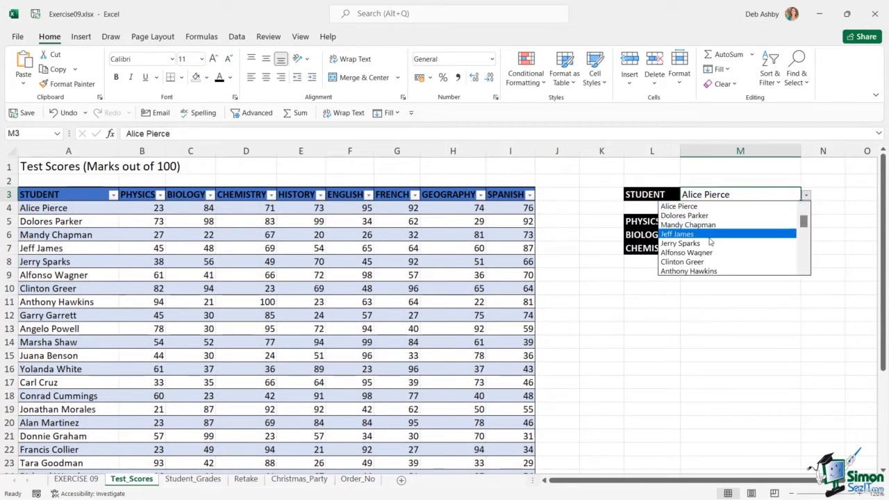
pyautogui.click(695, 234)
pyautogui.click(805, 198)
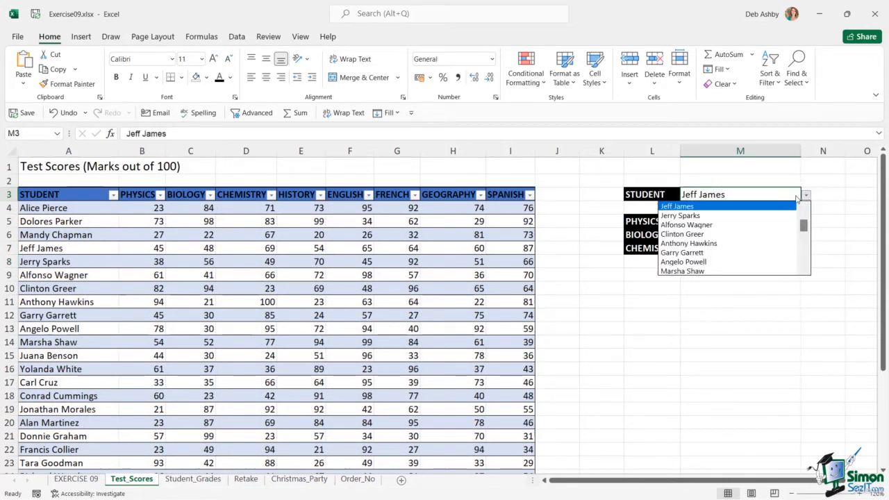
pyautogui.click(723, 244)
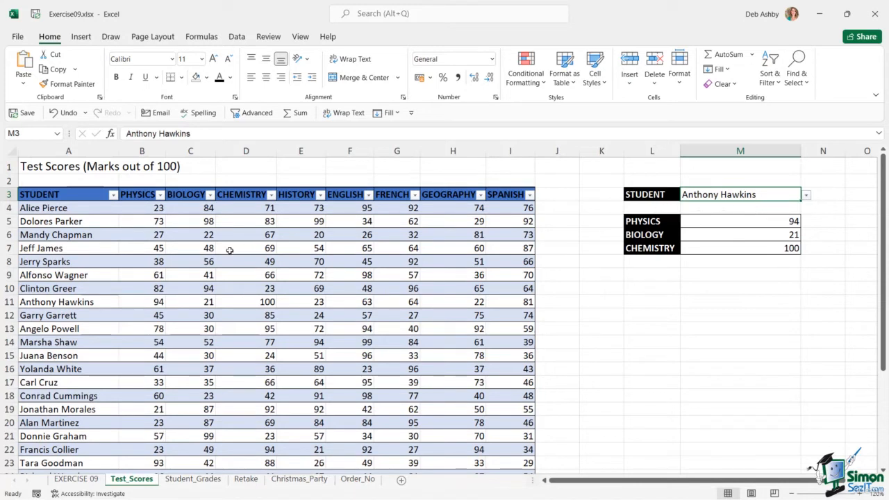
pyautogui.click(11, 301)
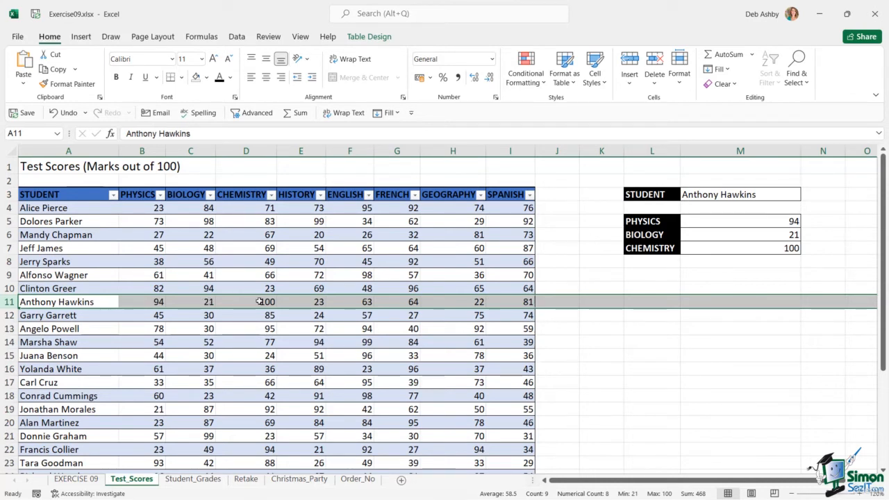
pyautogui.click(674, 332)
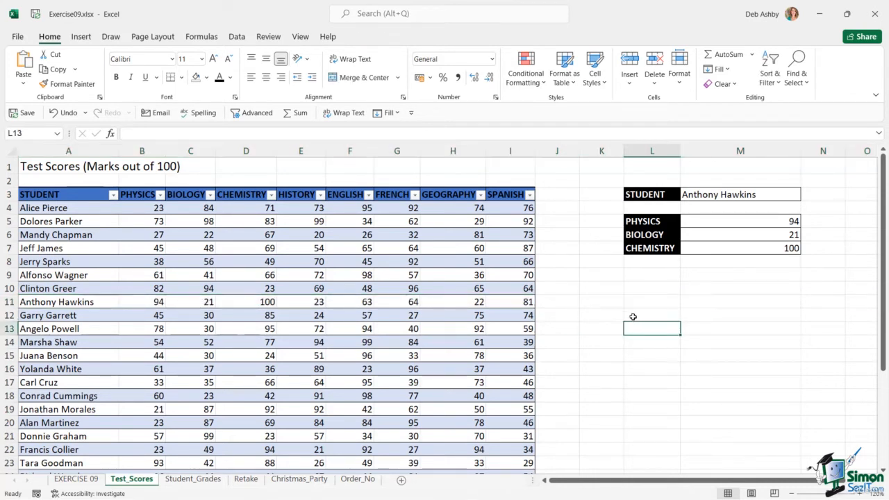
# Open the Student_Grades worksheet and review the empty grade column and the students' averages in E13:E19.
pyautogui.click(194, 479)
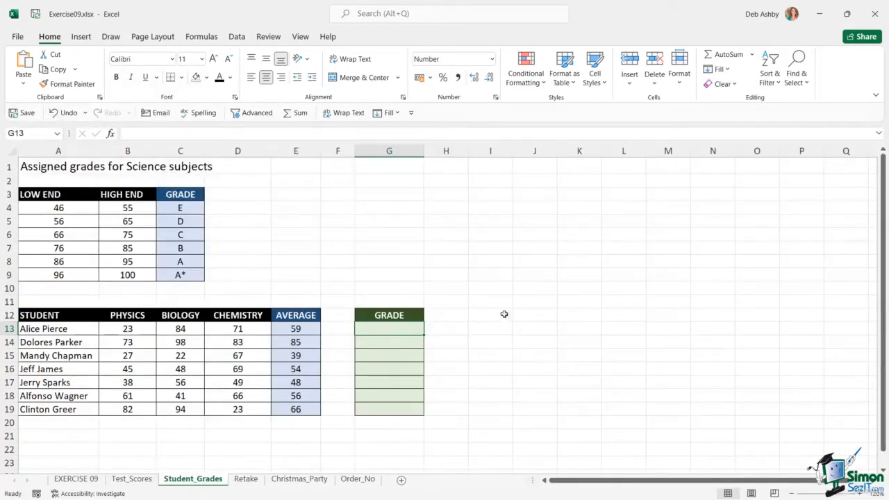
pyautogui.click(526, 301)
pyautogui.click(397, 333)
pyautogui.moveTo(300, 328); pyautogui.dragTo(308, 408)
pyautogui.click(528, 326)
# Enter =VLOOKUP(E13,$A$3:$C$9,3,TRUE) in G13 to assign the first student's grade by approximate match.
pyautogui.click(399, 327)
pyautogui.write('=vlookup')
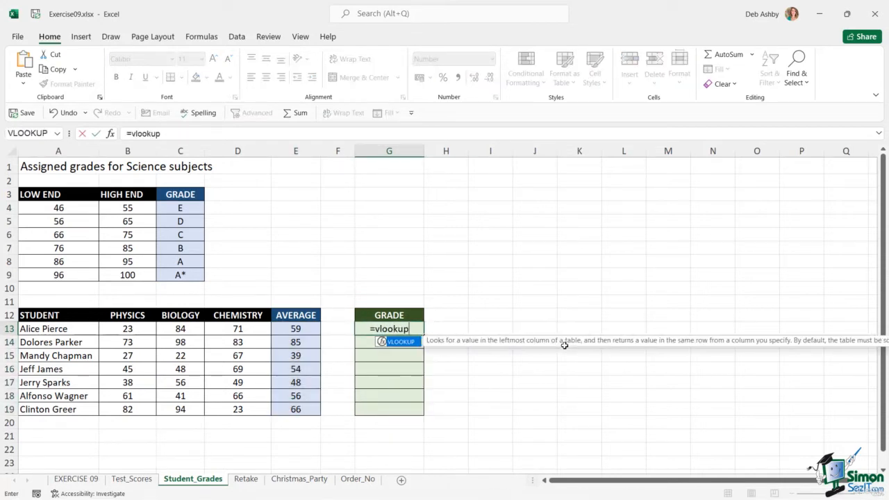
pyautogui.press('Tab')
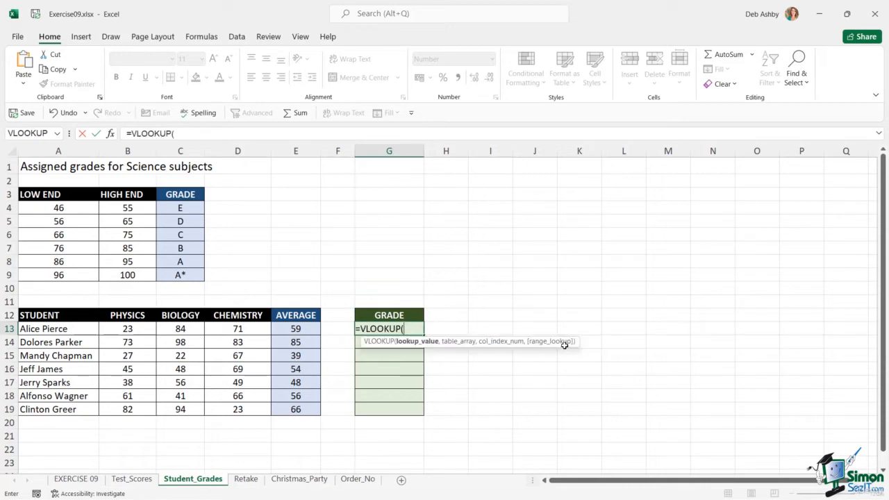
pyautogui.click(299, 331)
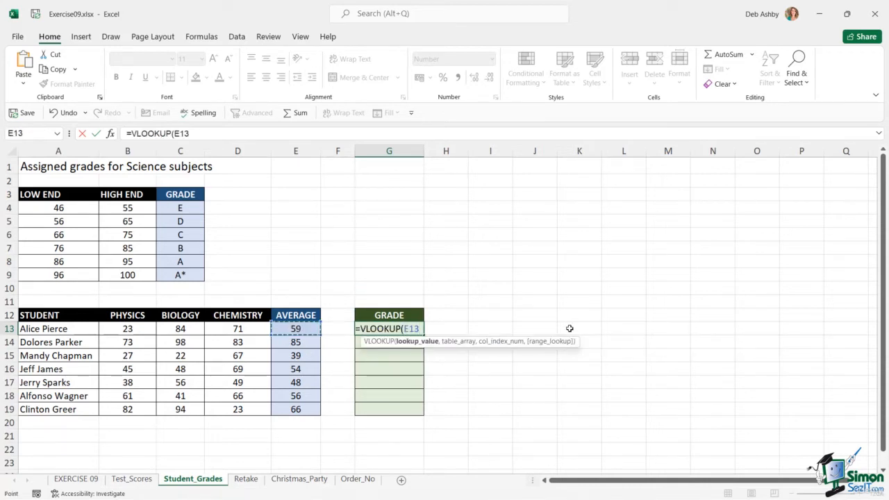
pyautogui.write(',')
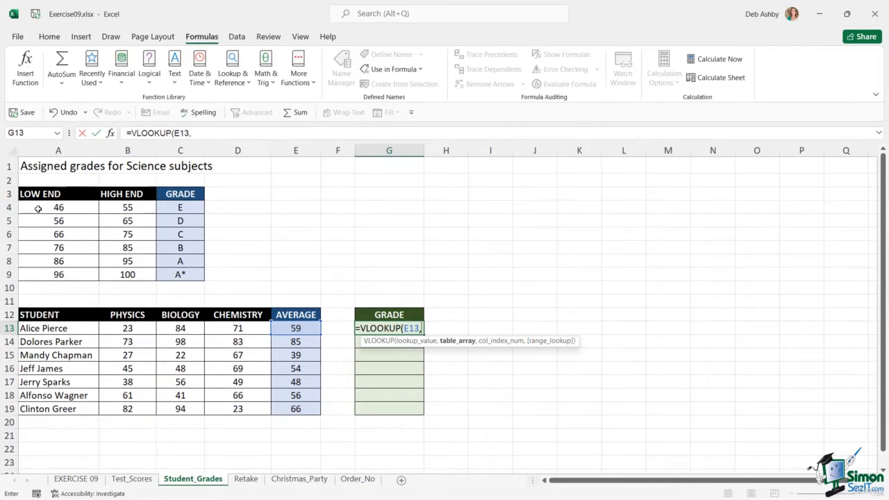
pyautogui.moveTo(34, 196); pyautogui.dragTo(191, 278)
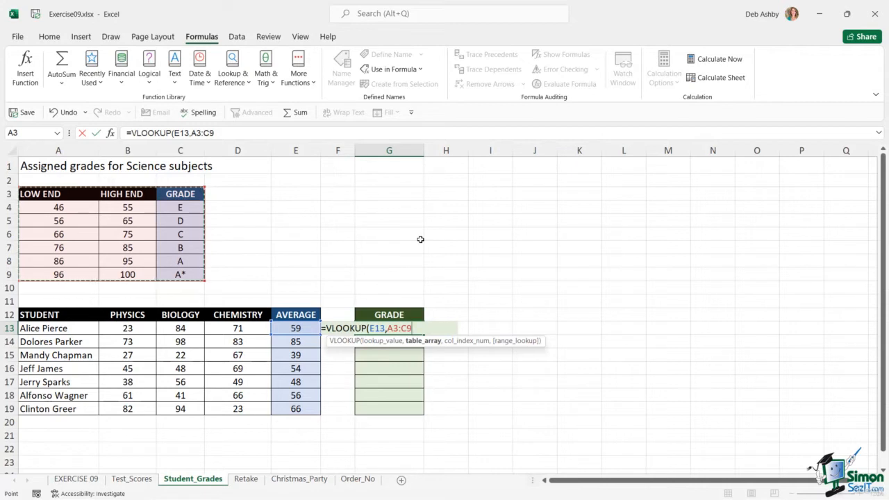
pyautogui.press('F4')
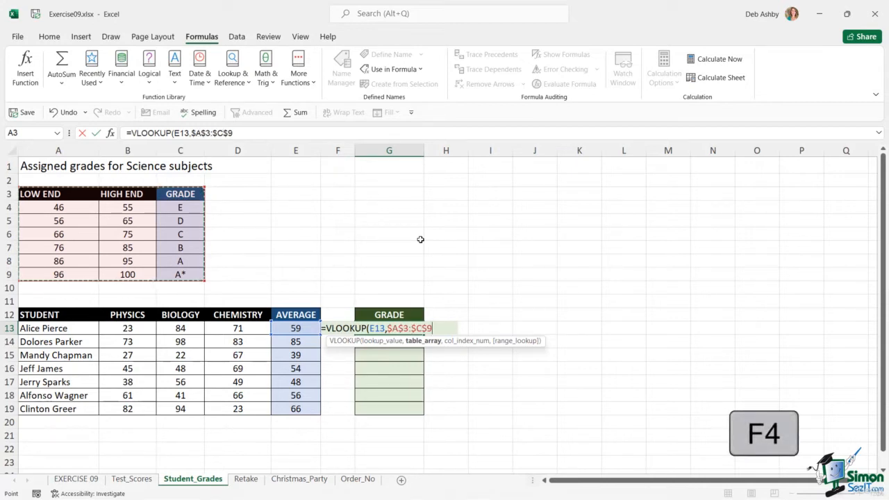
pyautogui.write(',')
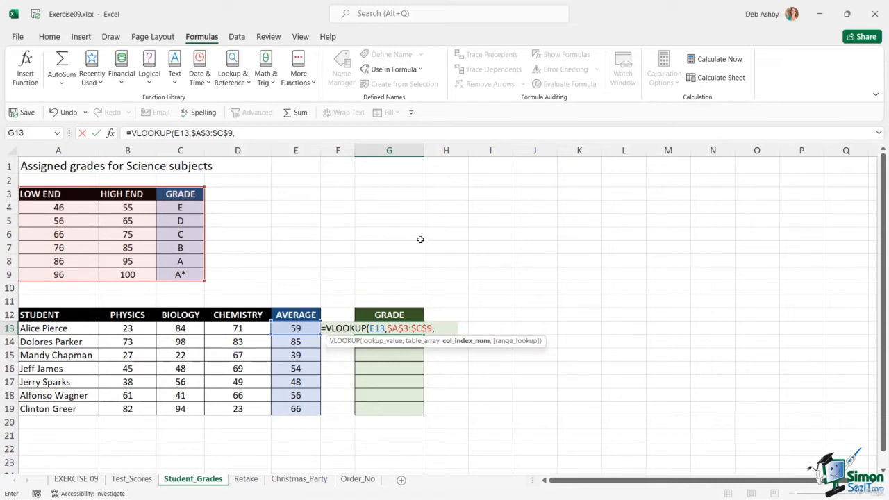
pyautogui.write('3,')
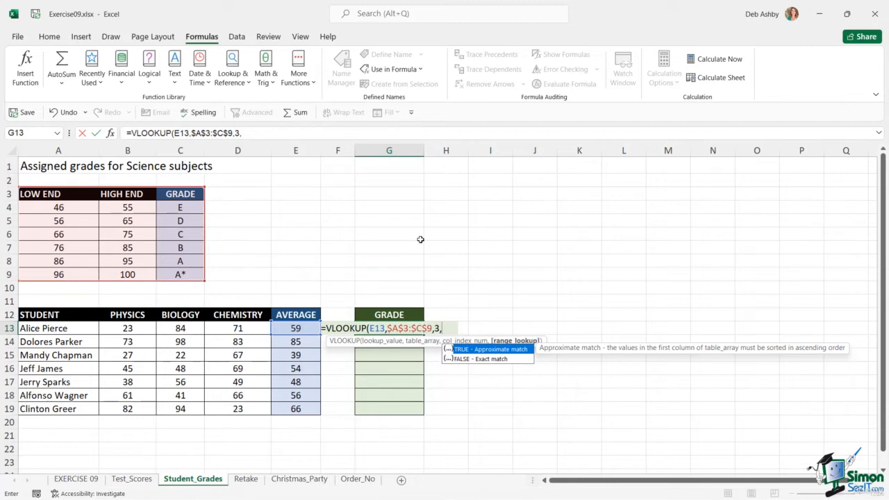
pyautogui.write('TRUE')
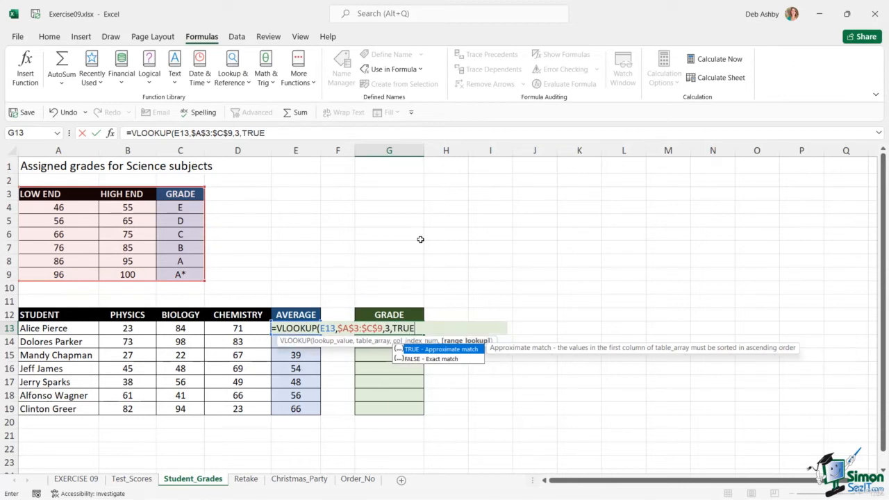
pyautogui.write(')')
pyautogui.press('Return')
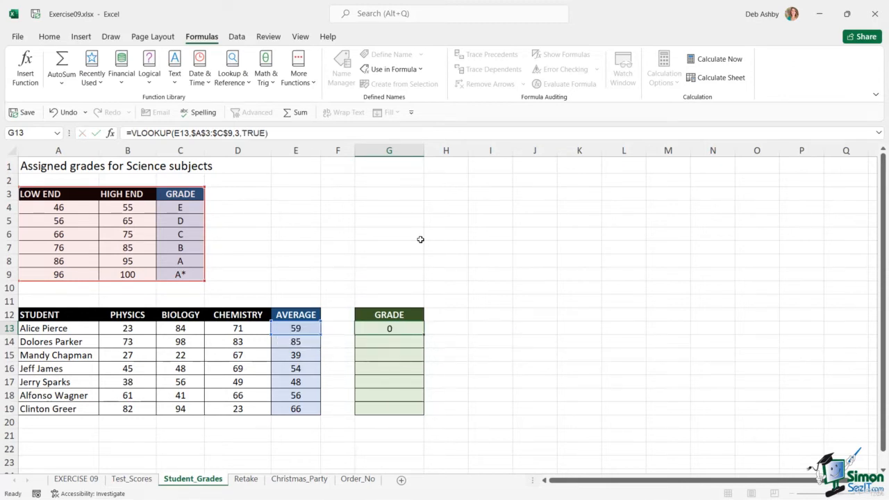
# Fill the grade formula from G13 down to G19 and check the error in G15 against the lowest boundary in A4.
pyautogui.click(410, 330)
pyautogui.moveTo(423, 335); pyautogui.dragTo(424, 416)
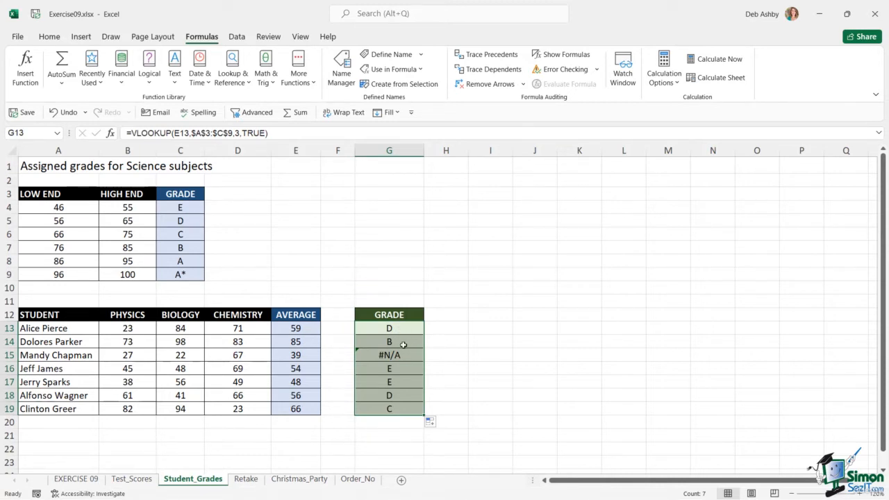
pyautogui.click(384, 356)
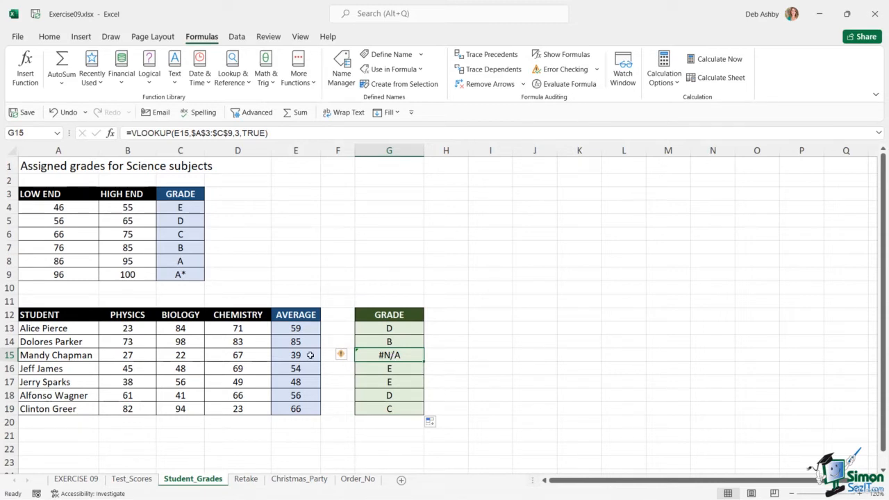
pyautogui.click(46, 207)
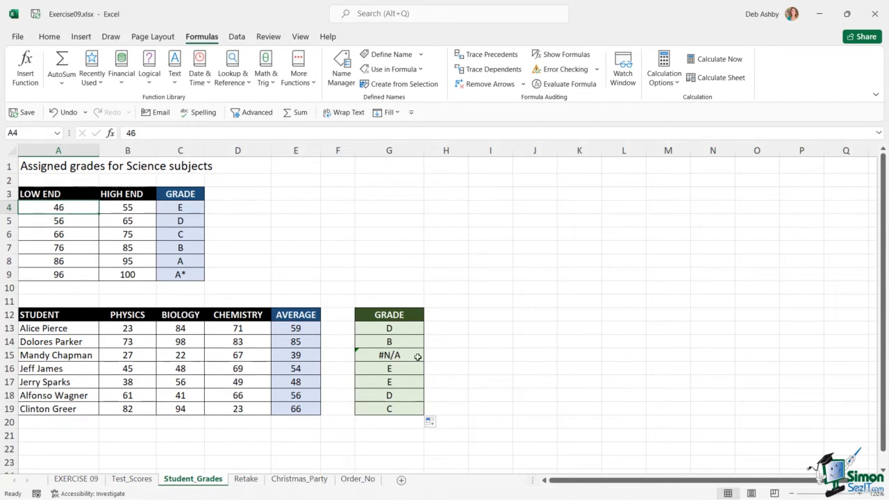
# Wrap the G13 lookup in IFNA so the formula reads =IFNA(VLOOKUP(E13,$A$3:$C$9,3,TRUE),"Fail").
pyautogui.click(393, 332)
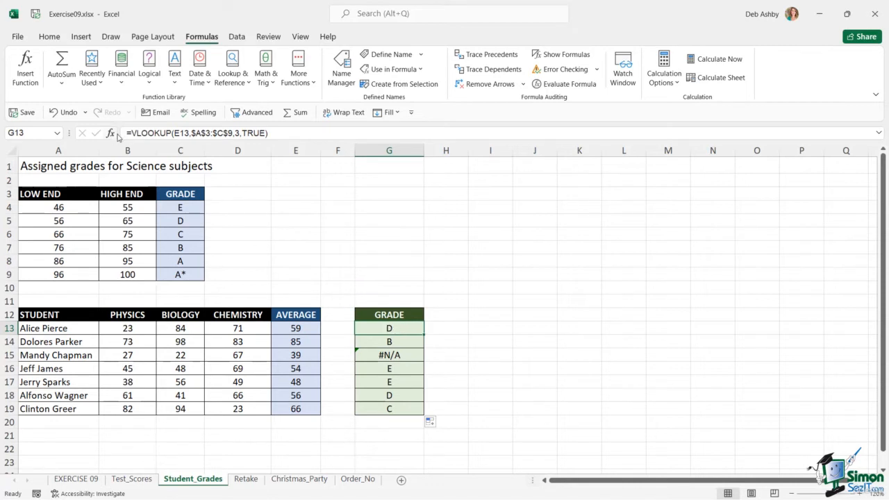
pyautogui.click(131, 133)
pyautogui.write('IFNA')
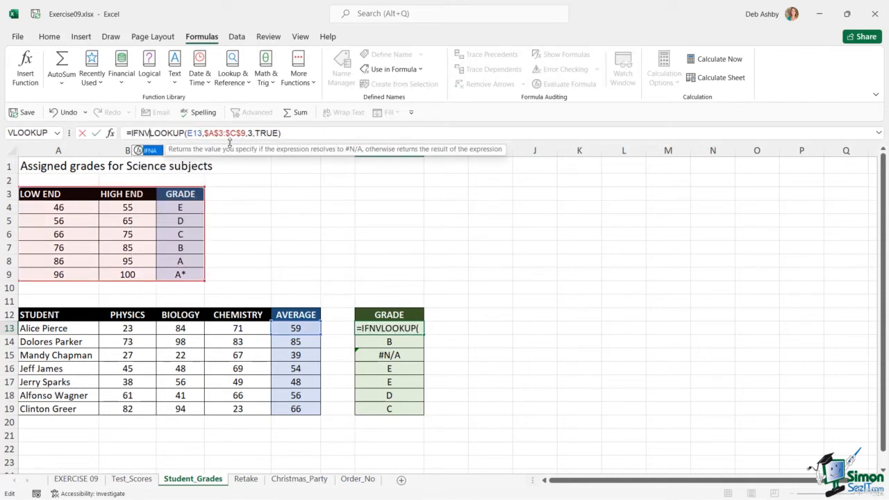
pyautogui.write('(')
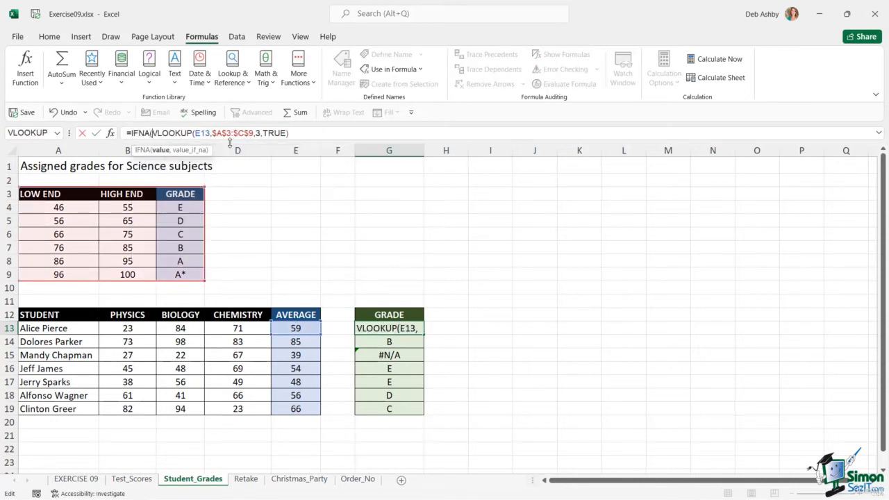
pyautogui.press('End')
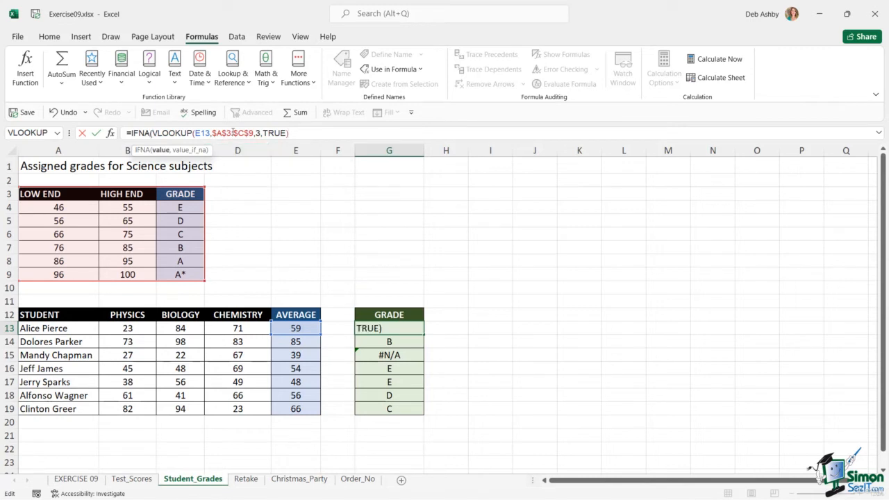
pyautogui.write(',"Fail")')
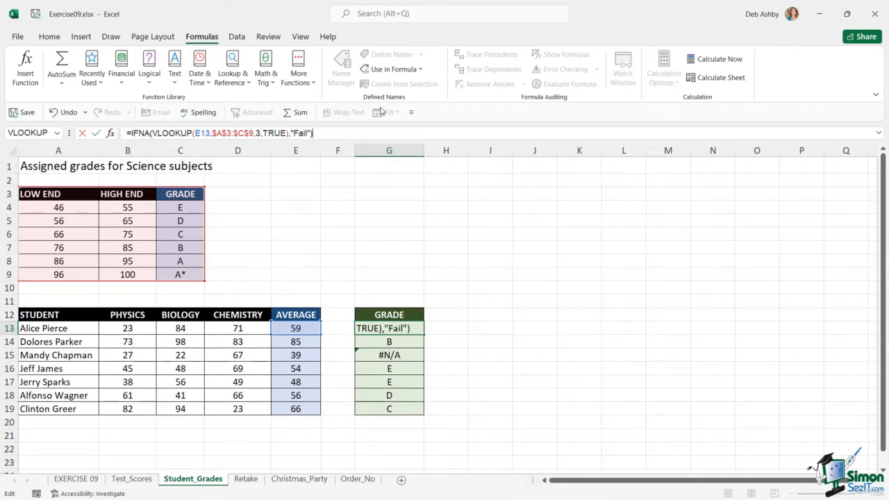
pyautogui.press('Return')
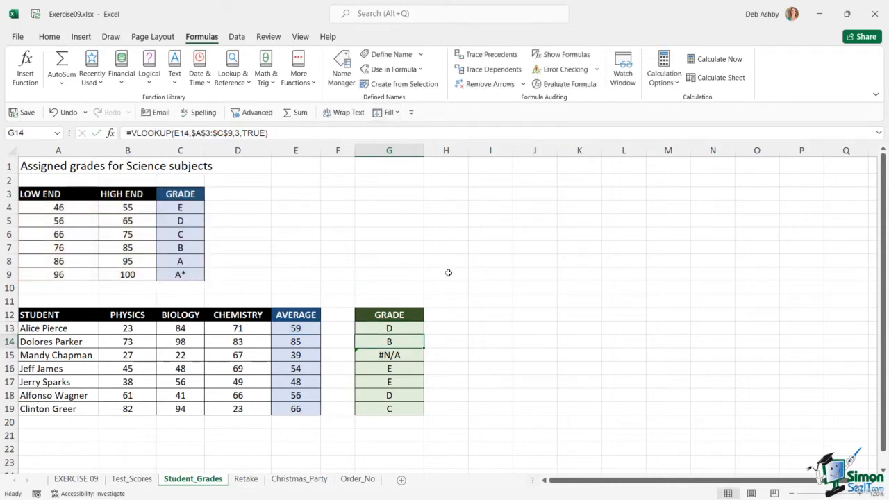
# Fill the updated IFNA grade formula from G13 down to G19.
pyautogui.click(419, 331)
pyautogui.moveTo(422, 335); pyautogui.dragTo(421, 413)
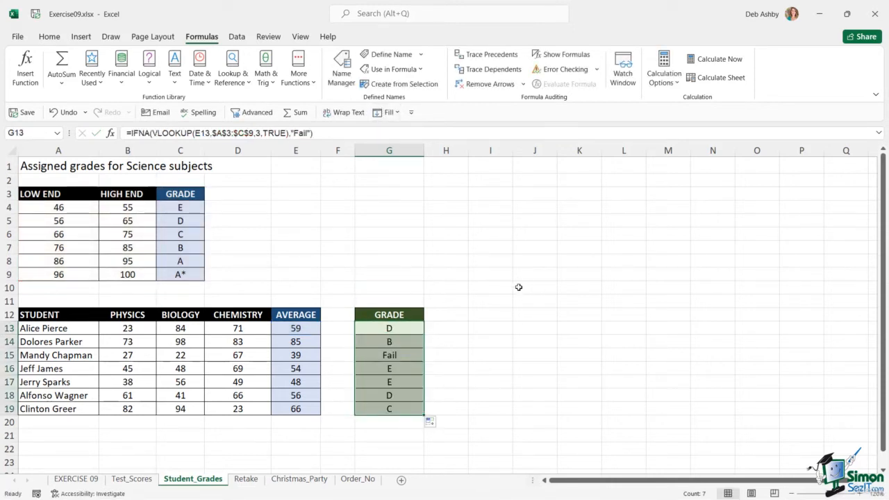
pyautogui.click(512, 265)
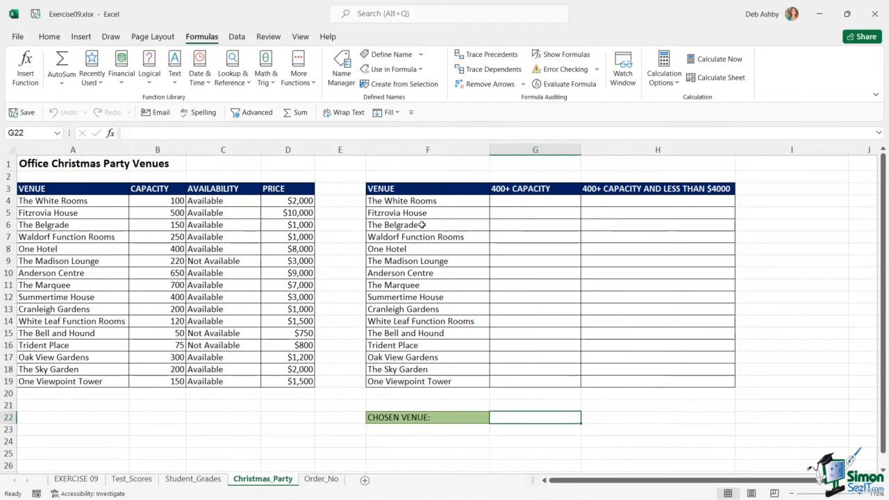
# On the Christmas_Party worksheet, widen column G slightly and review the venue details in columns A to D.
pyautogui.click(512, 202)
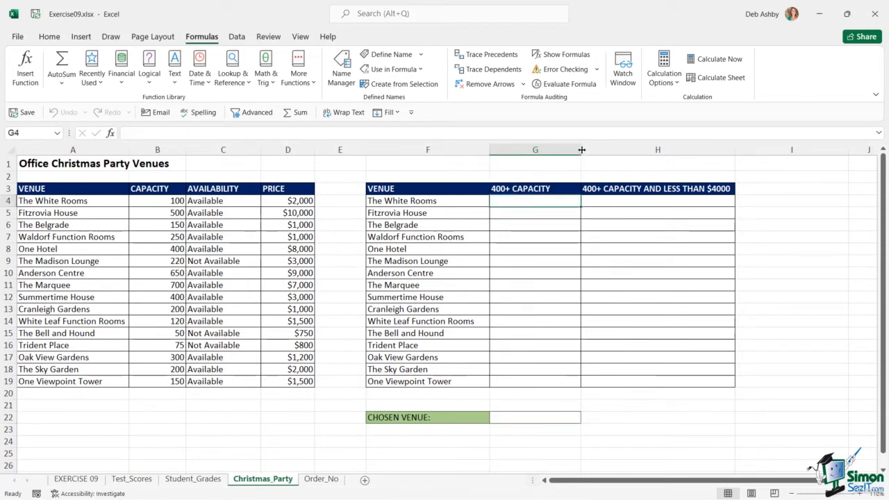
pyautogui.moveTo(579, 150); pyautogui.dragTo(595, 151)
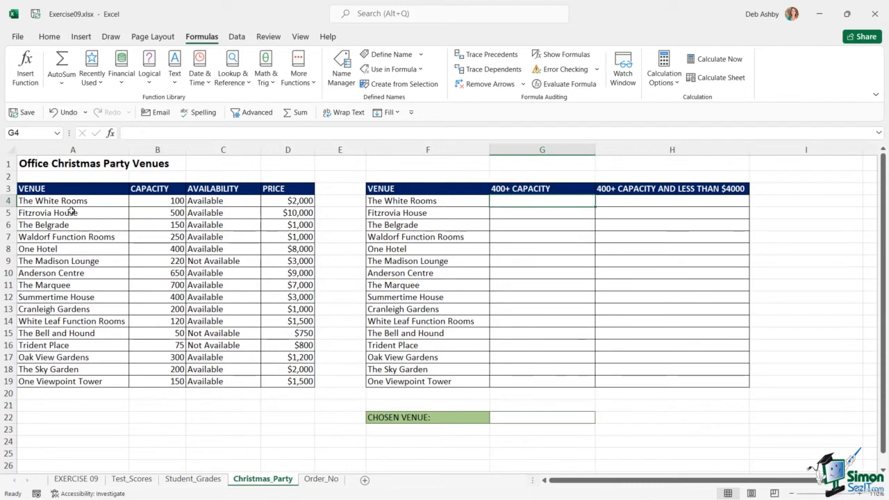
pyautogui.moveTo(59, 203); pyautogui.dragTo(298, 323)
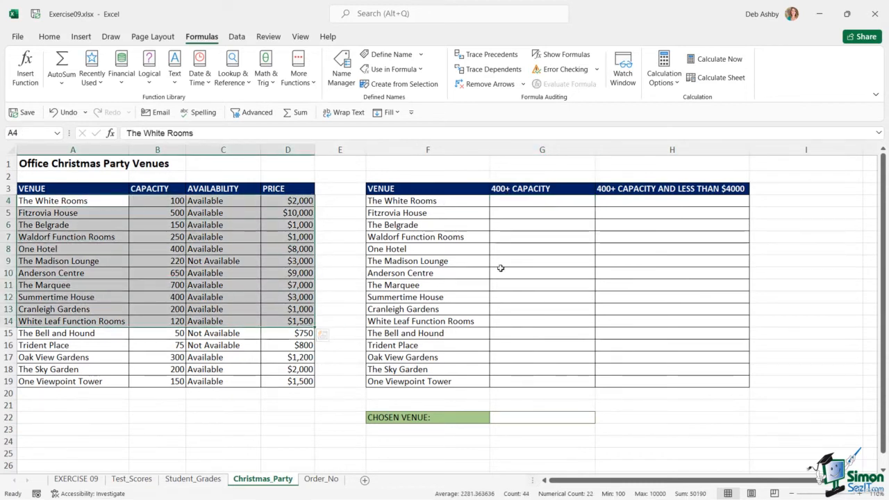
# Enter =IF(B4>=400,"Yes","No") in G4 to test whether the first venue holds at least 400 people.
pyautogui.click(507, 201)
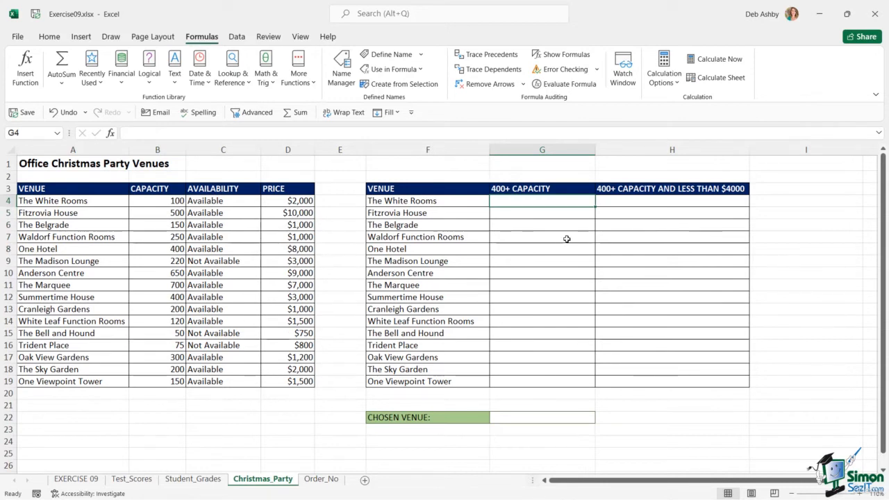
pyautogui.write('=IF(')
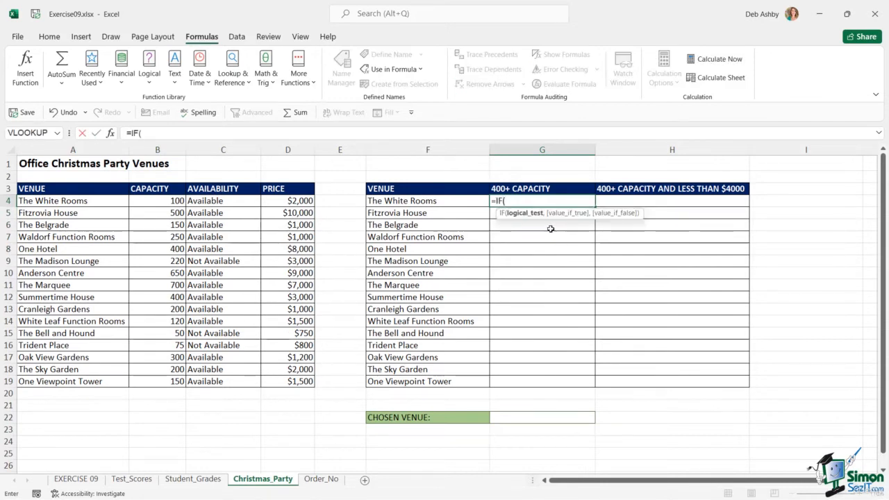
pyautogui.click(159, 202)
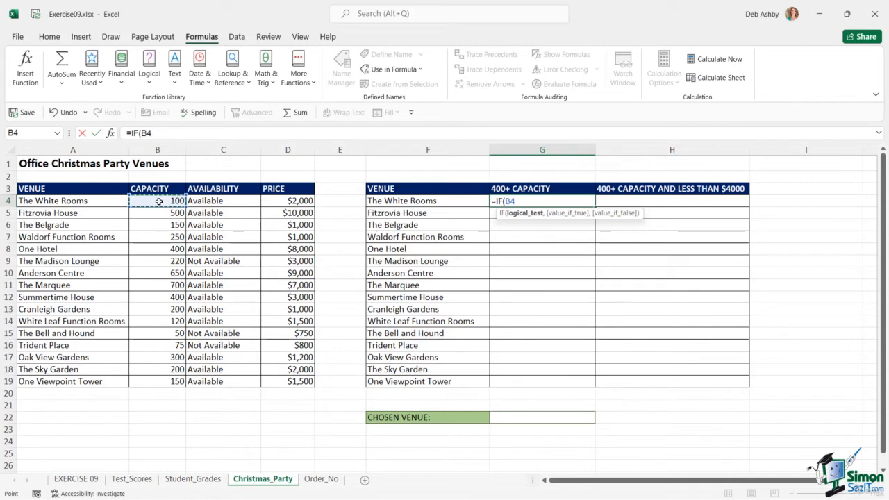
pyautogui.write('>=')
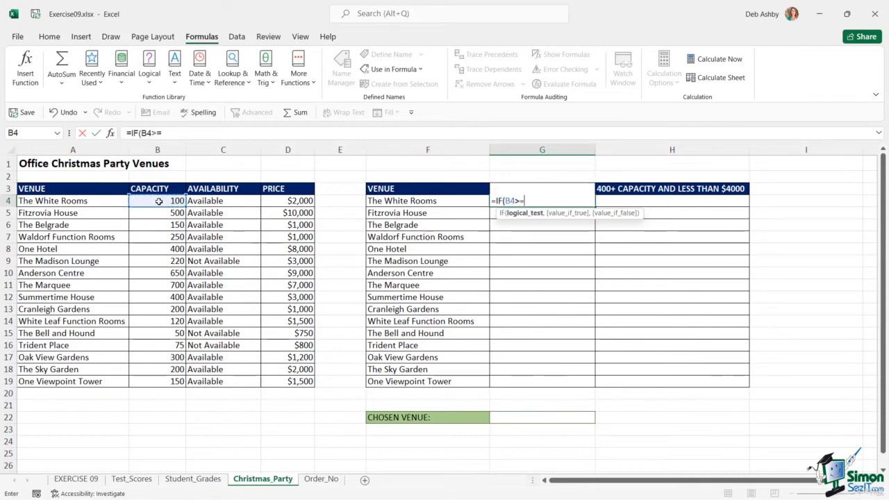
pyautogui.write('400,')
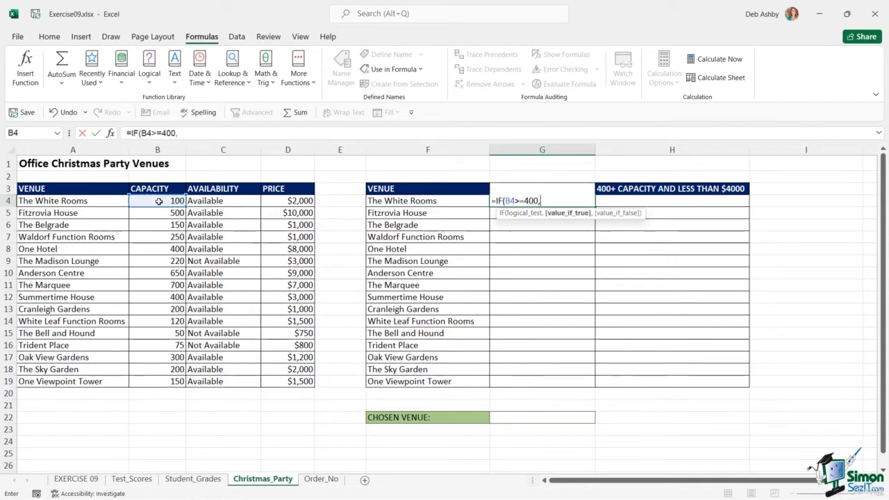
pyautogui.write('"')
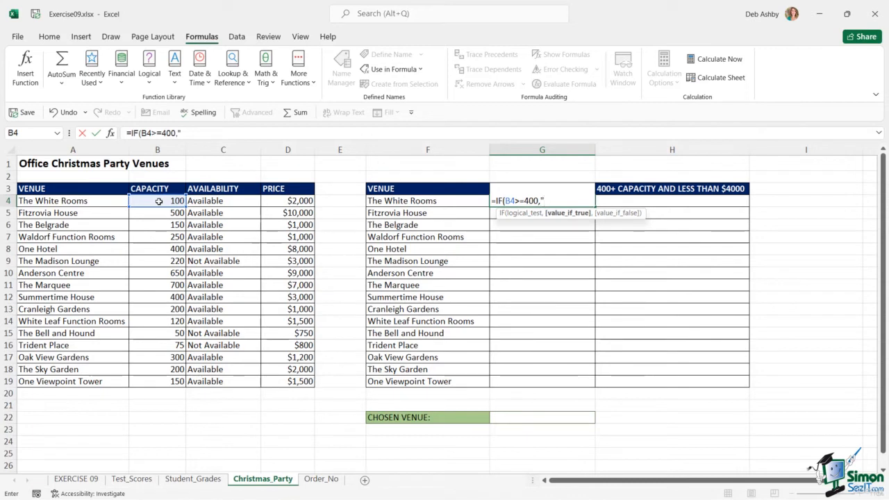
pyautogui.write('Yes",')
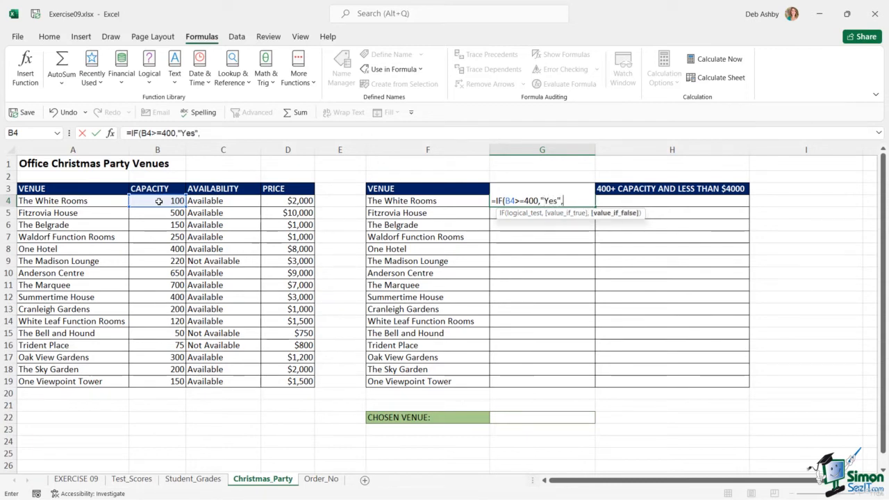
pyautogui.write('"No')
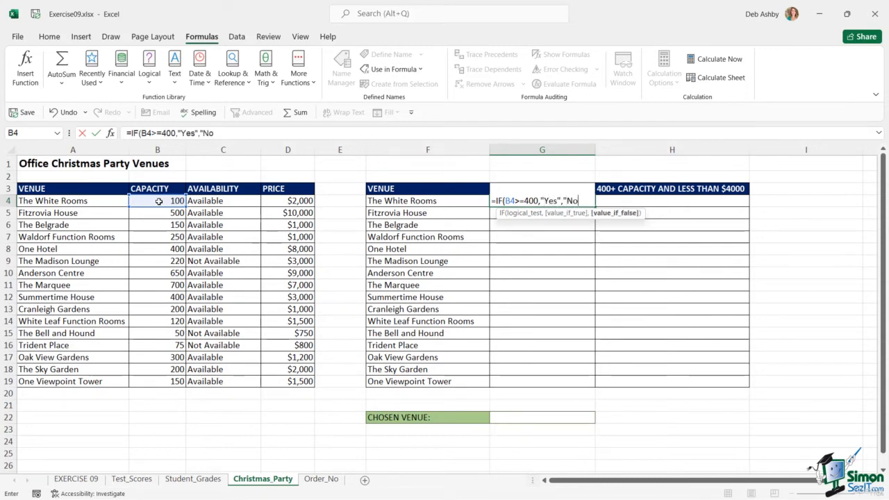
pyautogui.write('")')
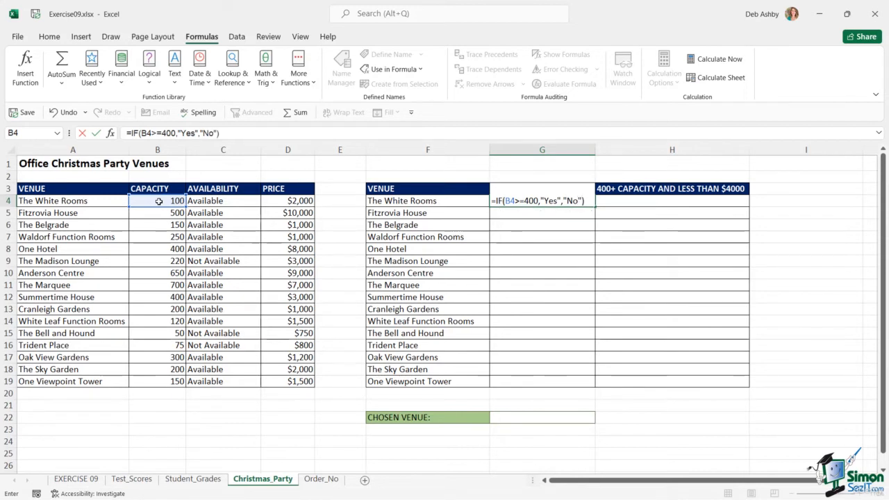
pyautogui.press('Return')
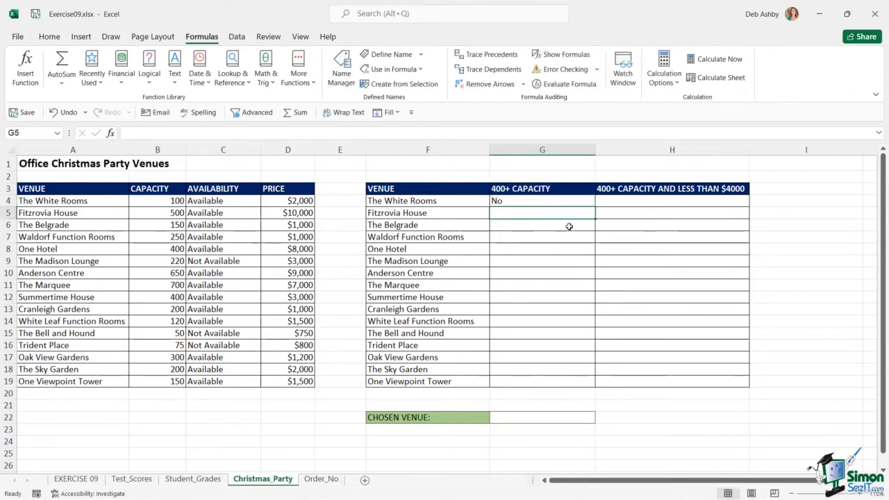
# Fill the 400+ capacity formula from G4 down to G19.
pyautogui.click(565, 200)
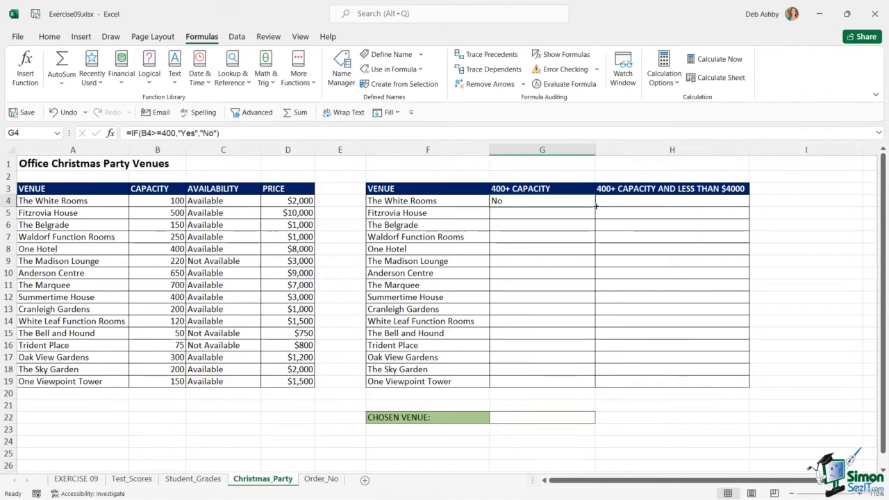
pyautogui.doubleClick(596, 206)
pyautogui.click(668, 286)
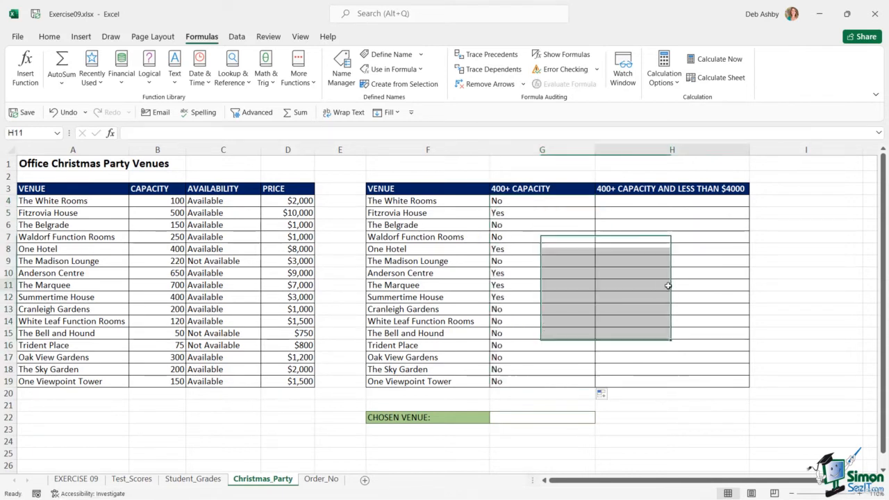
# Enter =IF(AND(B4>=400,D4<4000),"Yes","No") in H4 to test the first venue's capacity and price together.
pyautogui.click(621, 202)
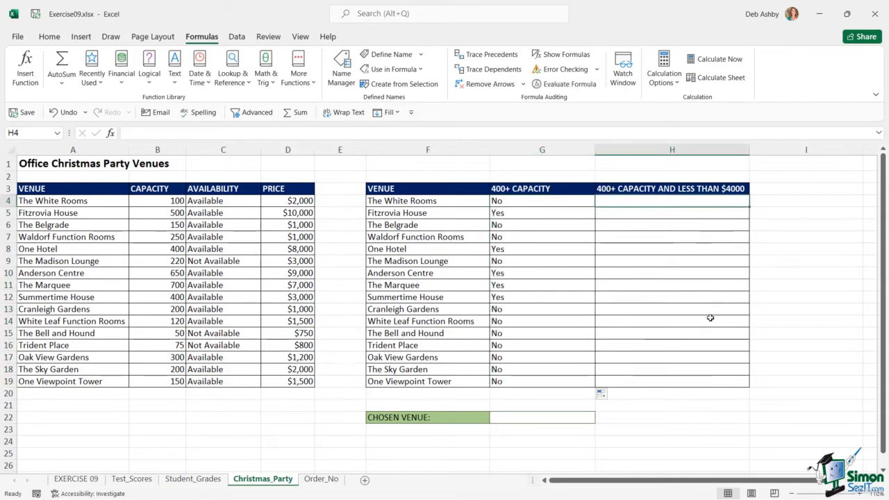
pyautogui.write('=IF')
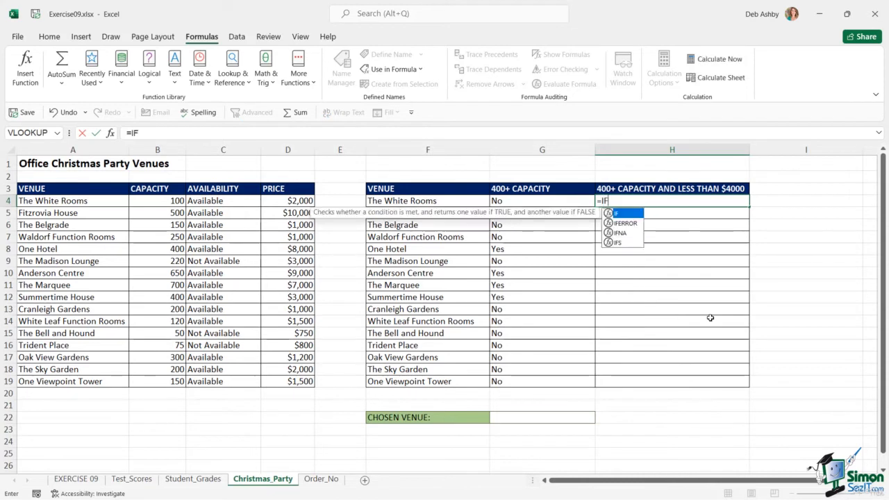
pyautogui.write('(AND')
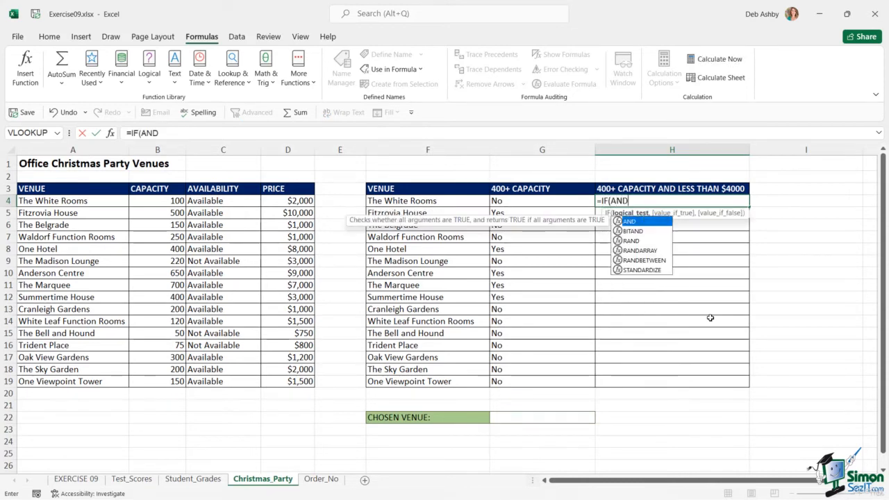
pyautogui.write('(')
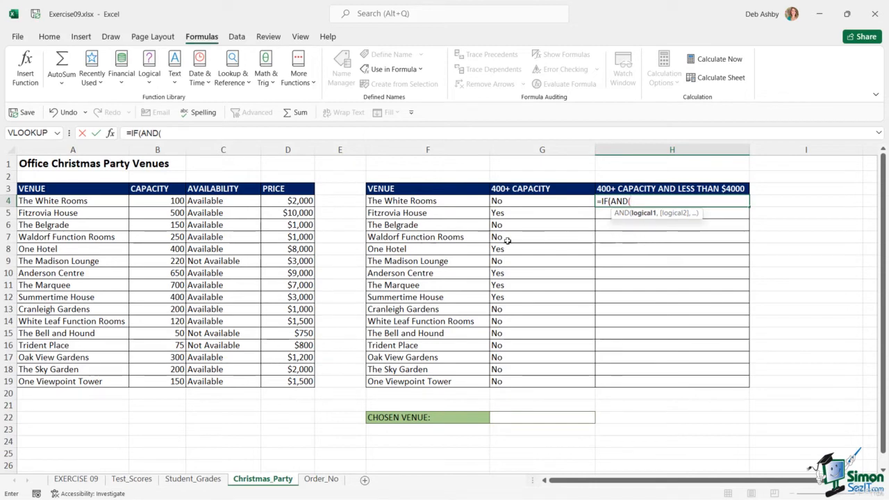
pyautogui.click(161, 202)
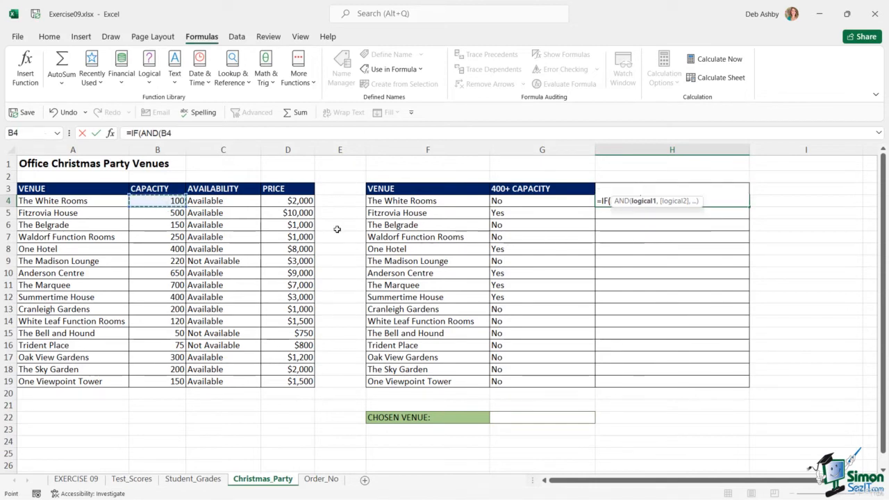
pyautogui.write('>=34')
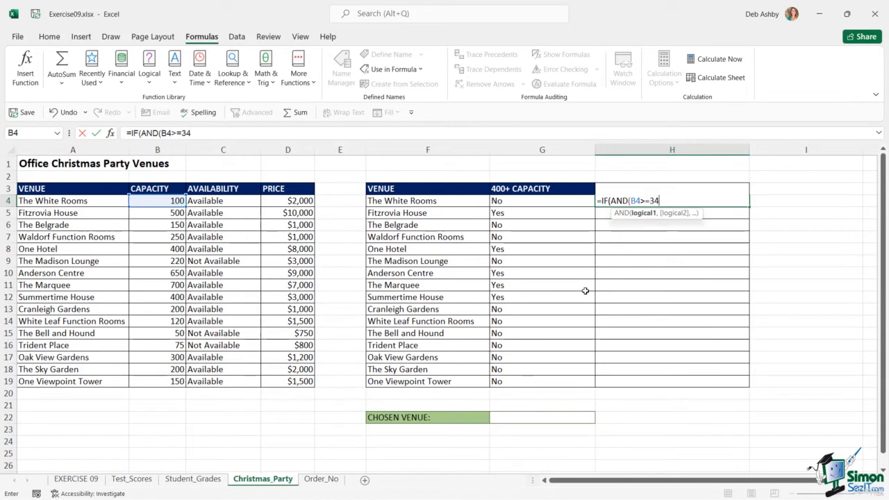
pyautogui.press('BackSpace')
pyautogui.press('BackSpace')
pyautogui.press('BackSpace')
pyautogui.write('400,')
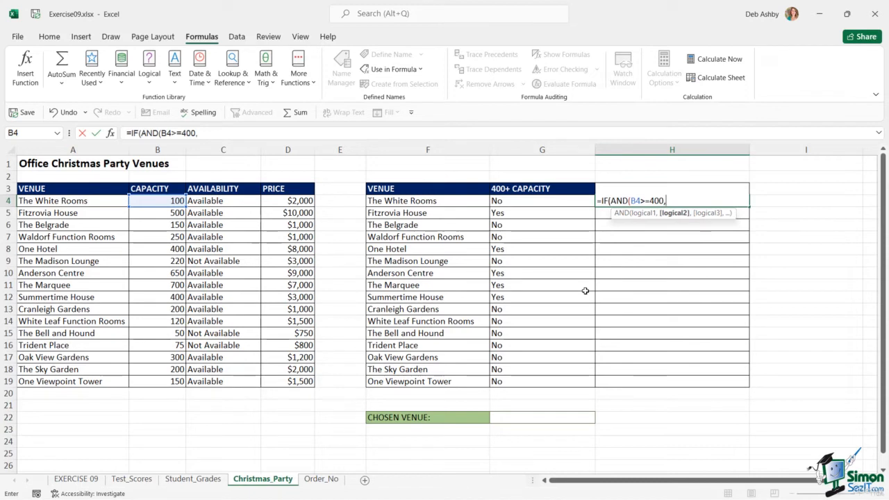
pyautogui.click(673, 206)
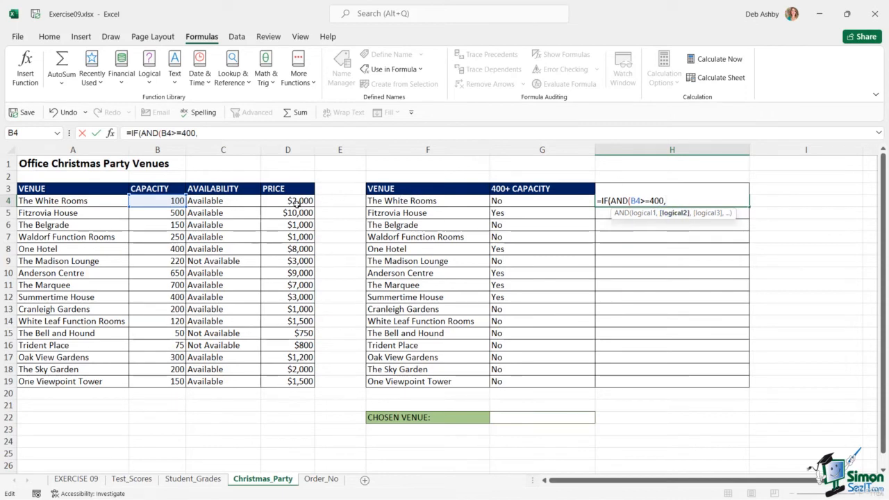
pyautogui.click(295, 201)
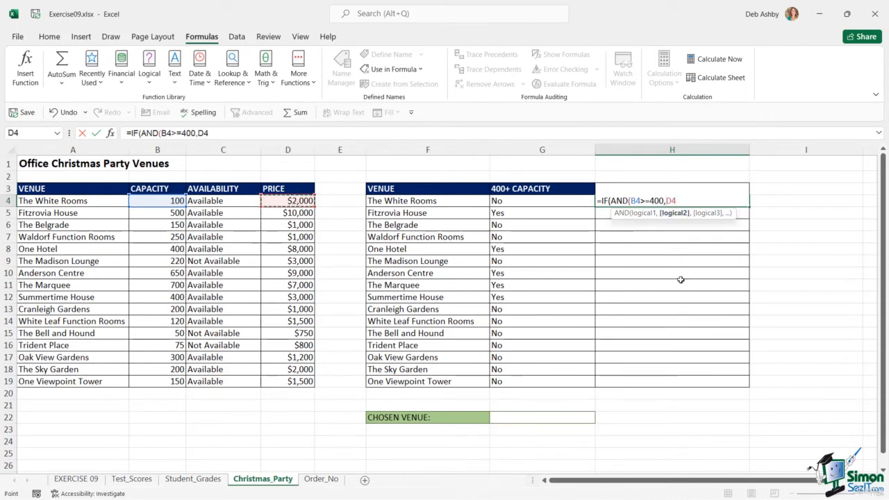
pyautogui.write('<4000')
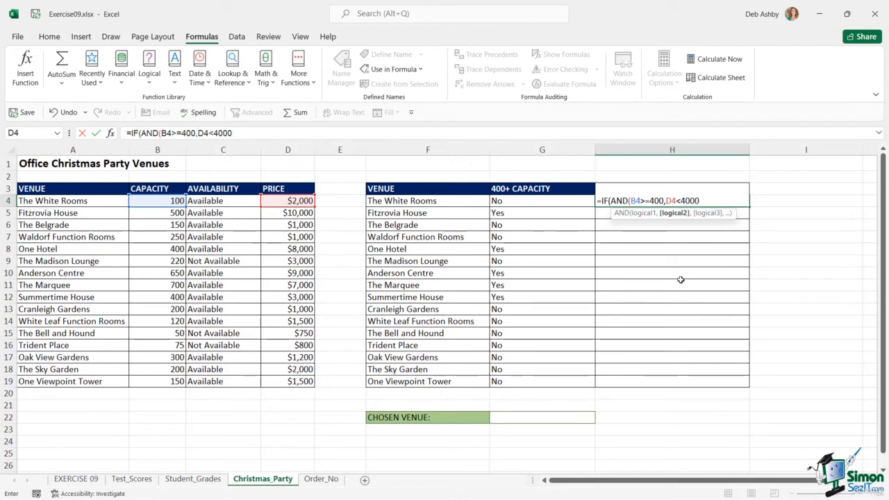
pyautogui.write('),')
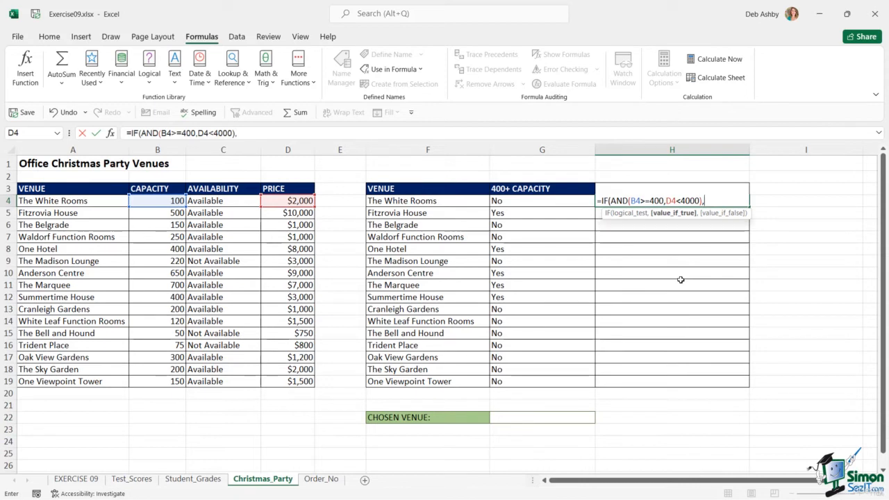
pyautogui.write('"Yes","No')
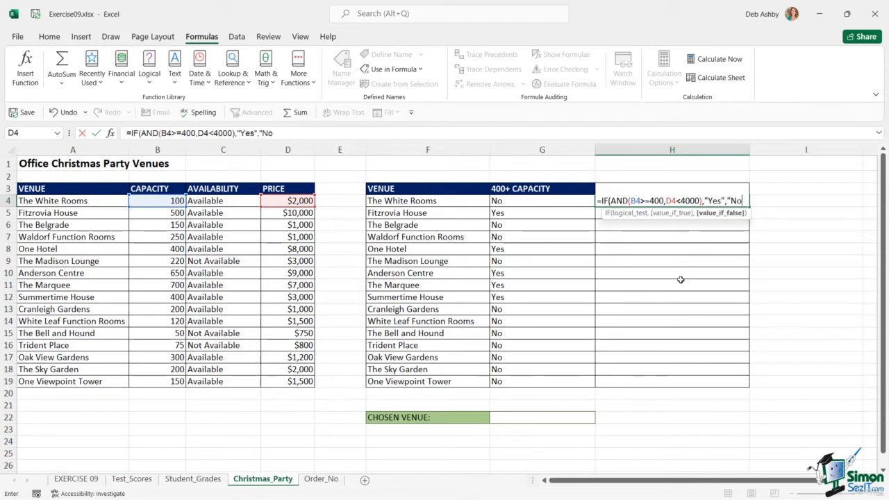
pyautogui.write('")')
pyautogui.press('Return')
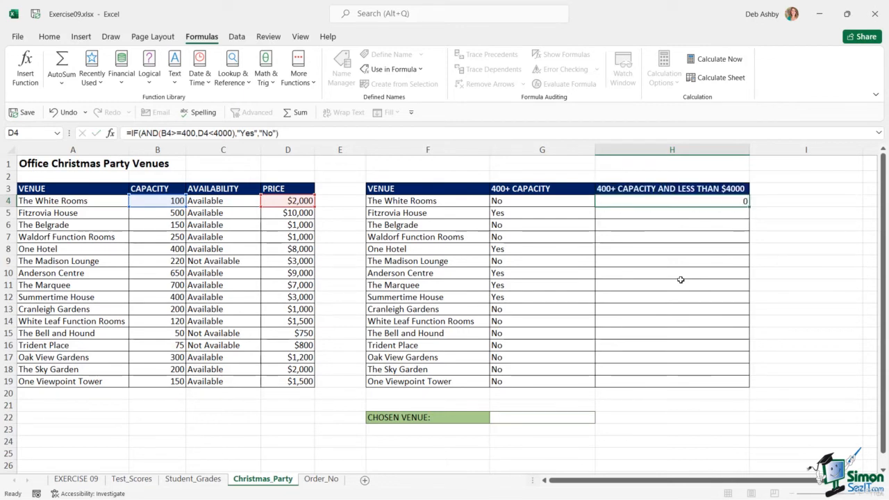
# Fill the combined capacity and price formula from H4 down to H19.
pyautogui.click(690, 200)
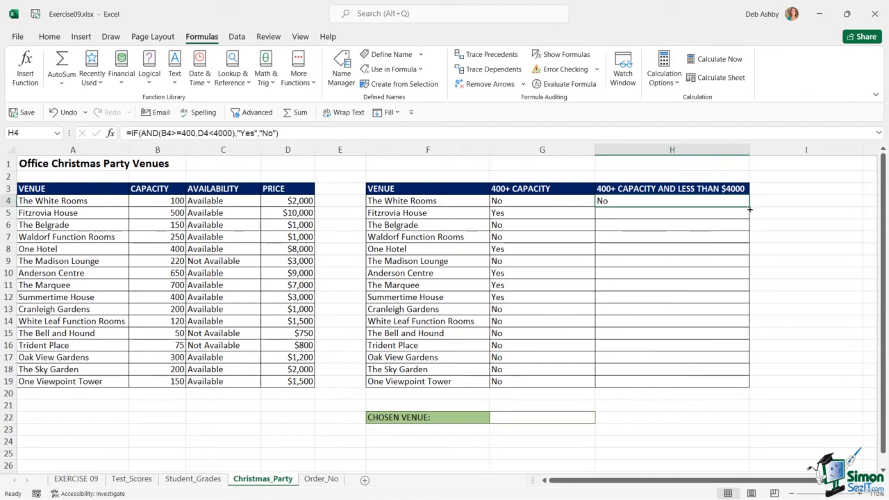
pyautogui.doubleClick(749, 207)
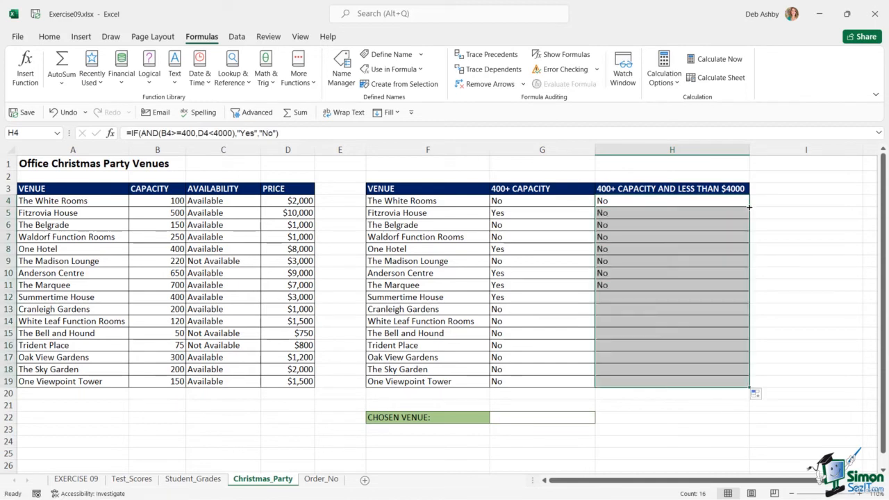
pyautogui.click(651, 224)
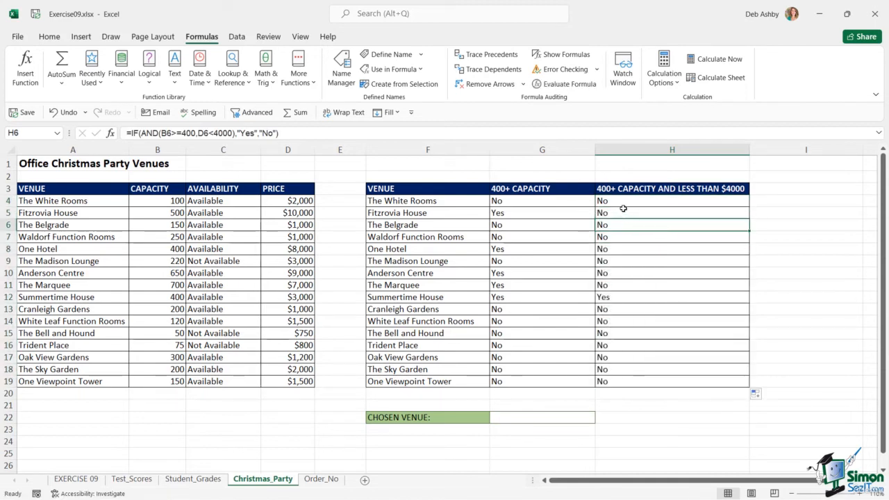
# Link the chosen venue cell G22 to Summertime House with the formula =F12.
pyautogui.click(619, 298)
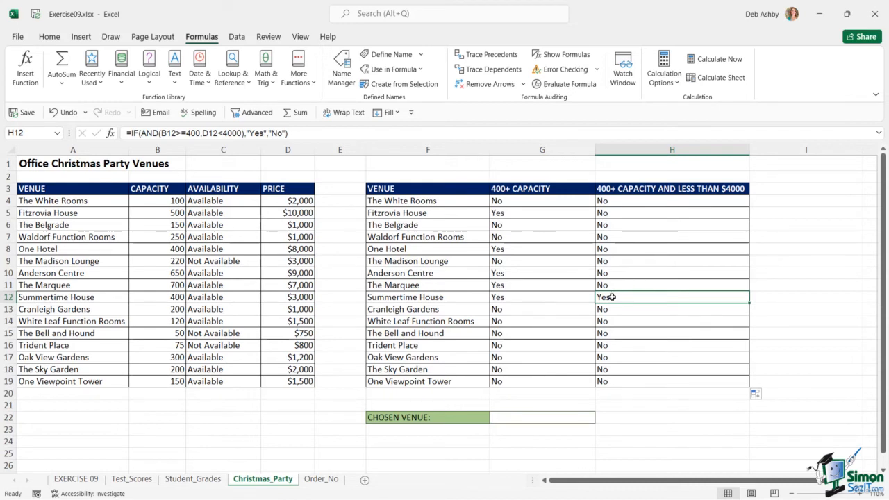
pyautogui.click(521, 419)
pyautogui.write('=')
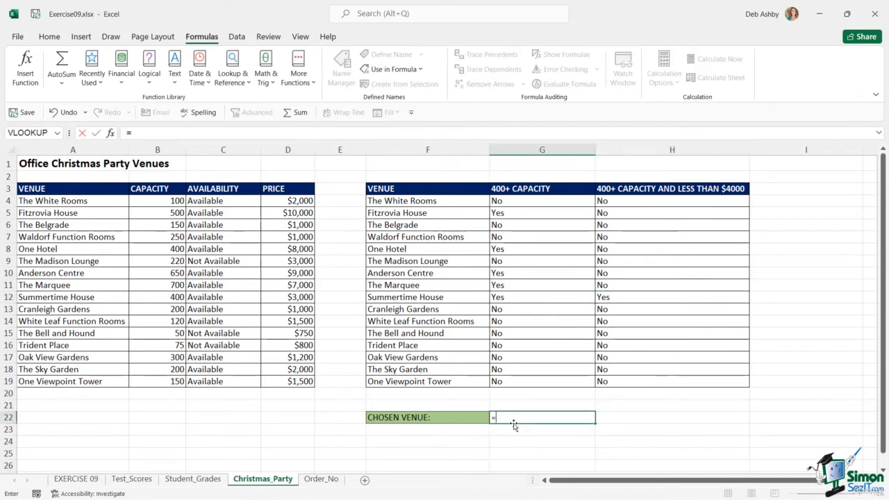
pyautogui.click(428, 299)
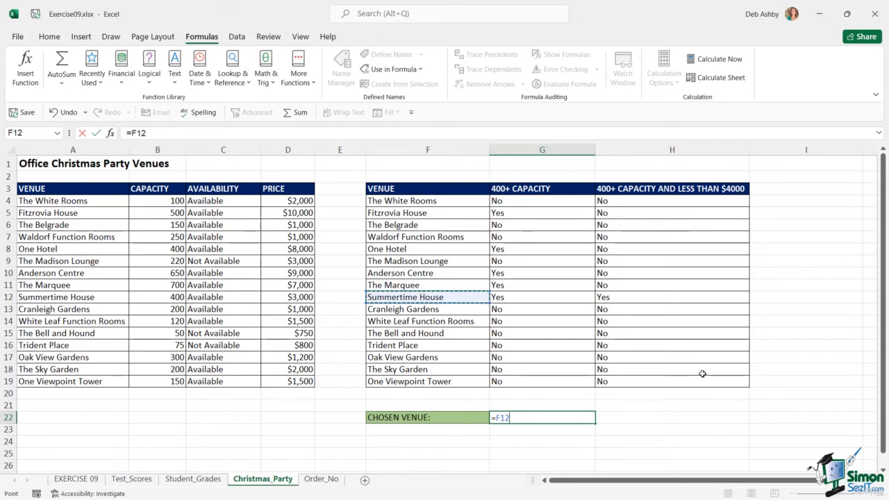
pyautogui.press('Return')
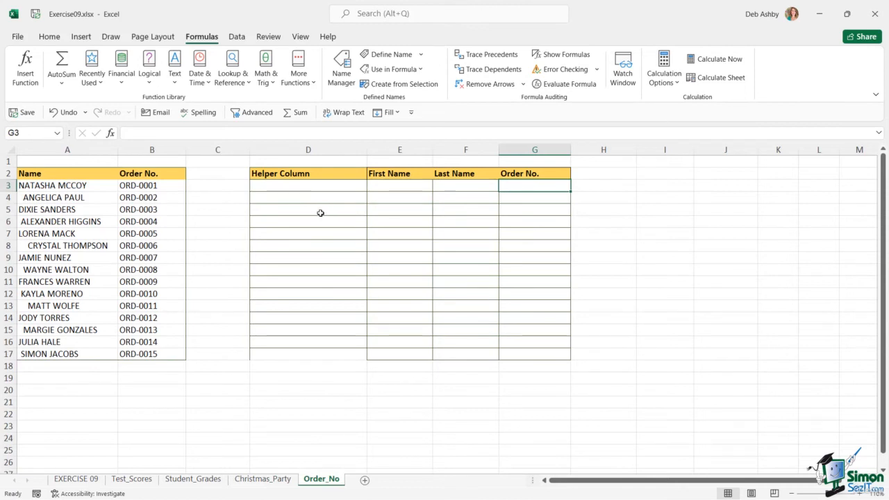
# On the Order_No worksheet, enter =TRIM(PROPER(A3)) in D3 and fill it down to D17 to clean up the names.
pyautogui.click(276, 188)
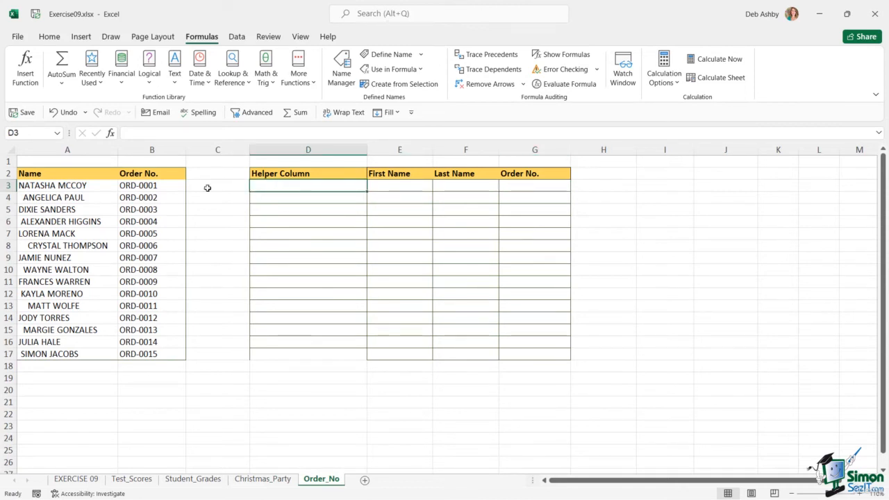
pyautogui.moveTo(49, 188); pyautogui.dragTo(70, 354)
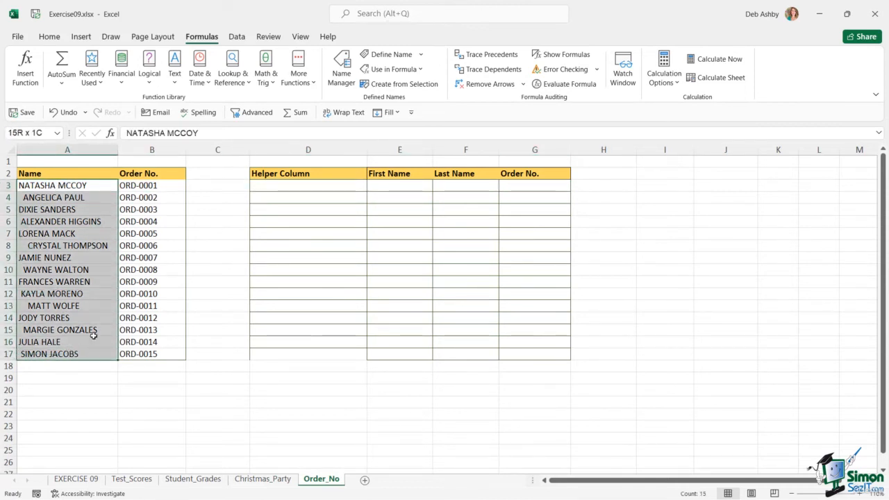
pyautogui.click(277, 187)
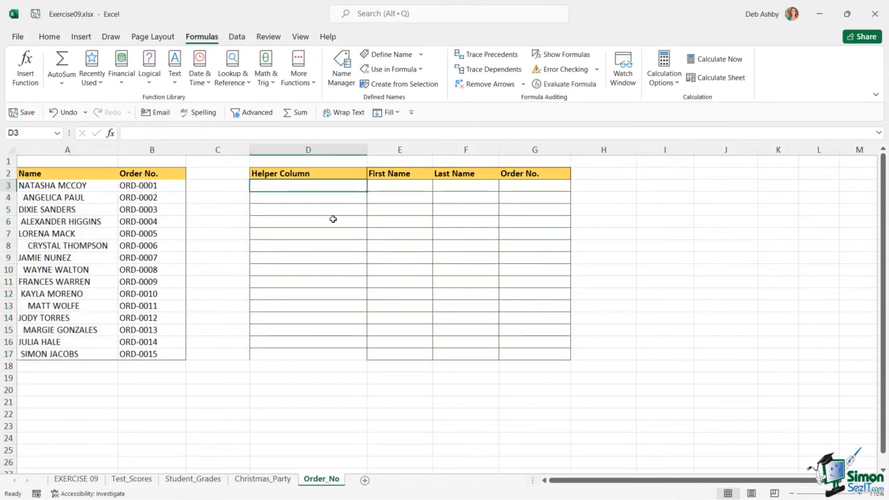
pyautogui.write('=TRIM')
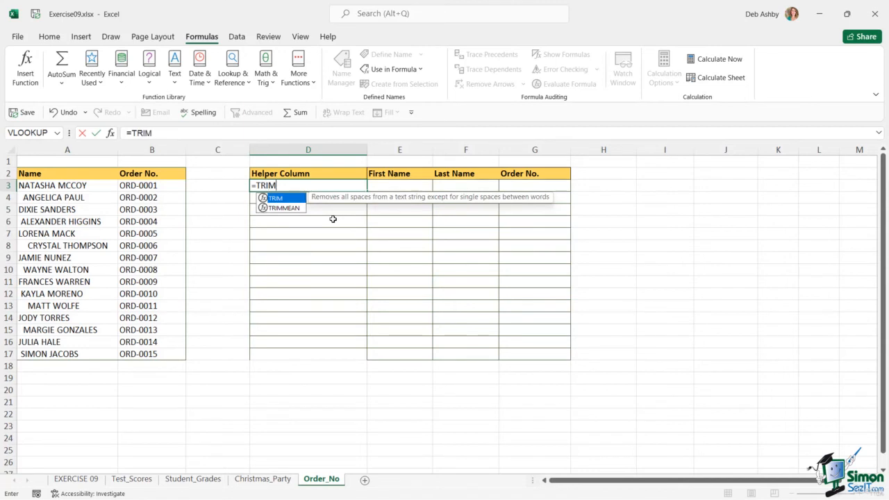
pyautogui.write('(PRO')
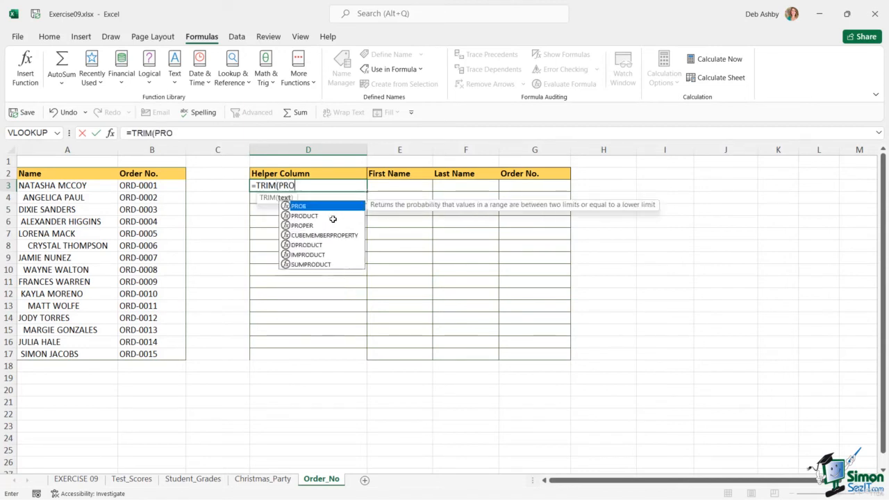
pyautogui.write('PER(')
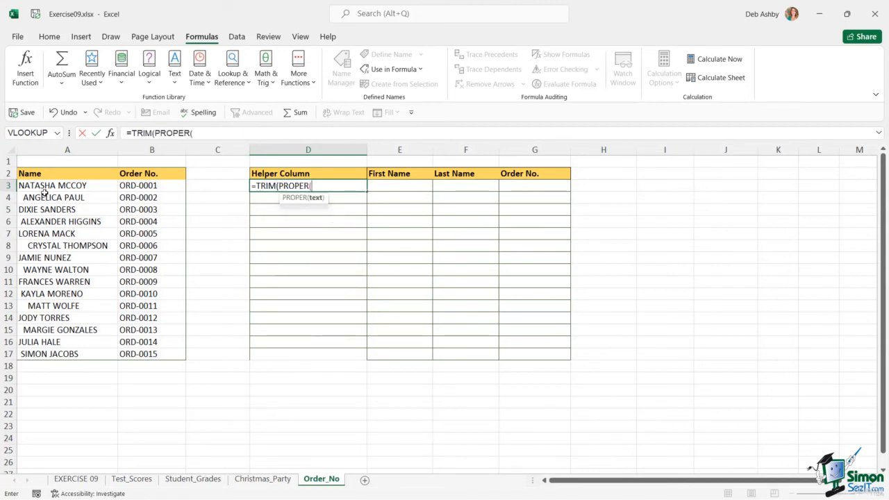
pyautogui.click(44, 187)
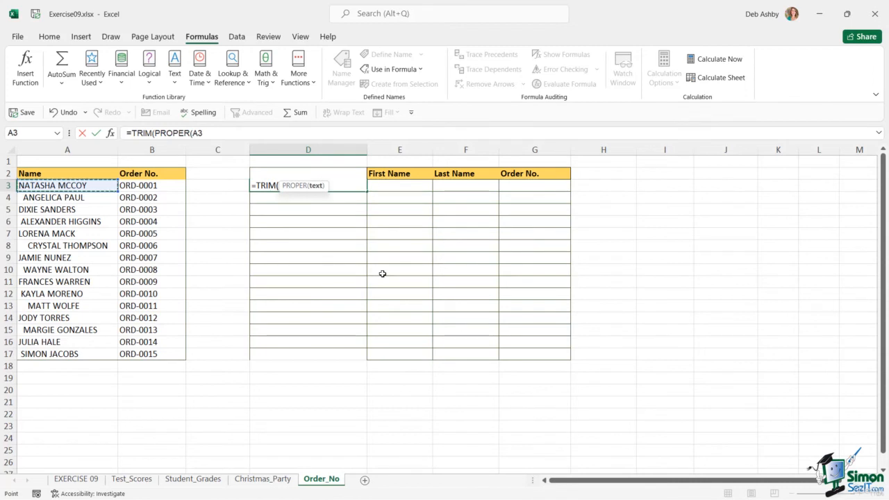
pyautogui.write('))')
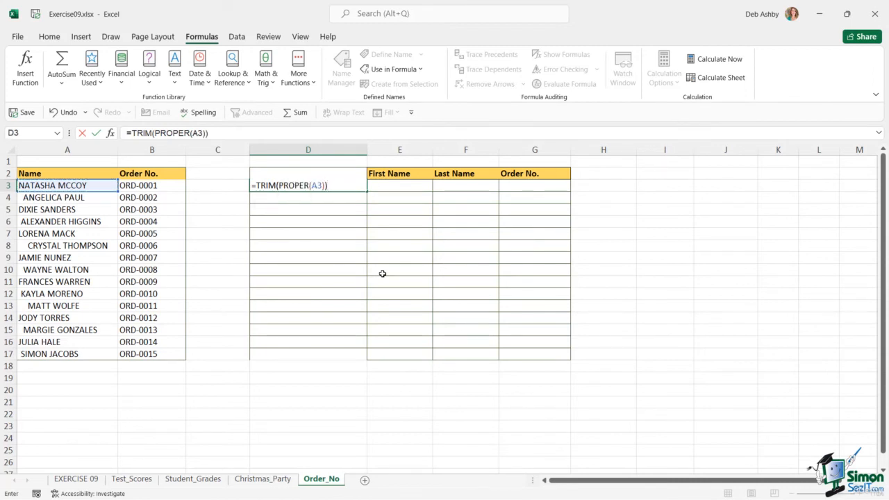
pyautogui.hotkey('ctrl', 'Return')
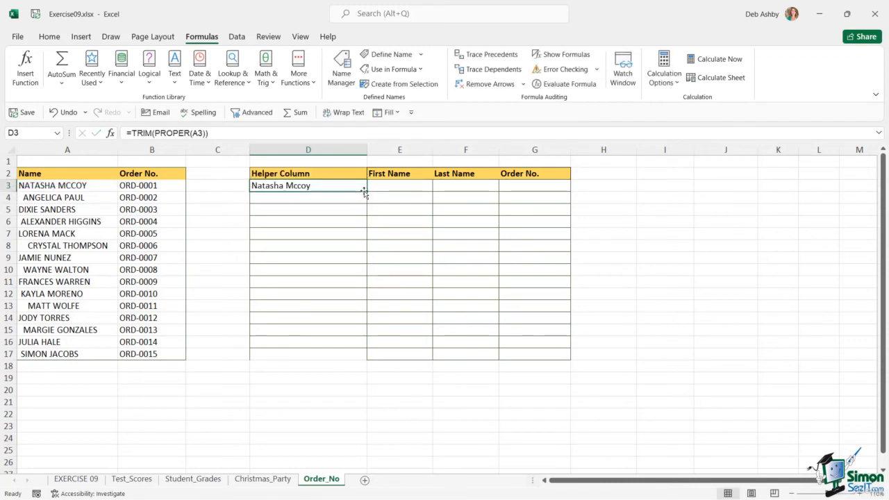
pyautogui.moveTo(364, 191); pyautogui.dragTo(373, 355)
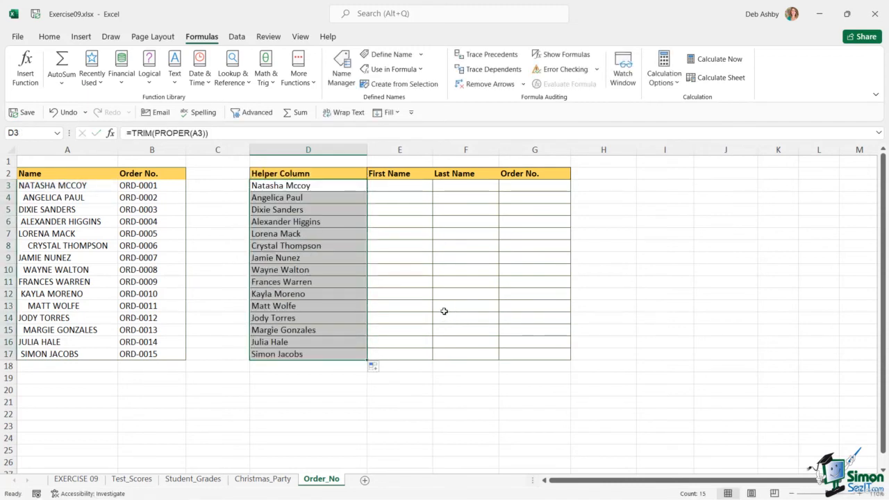
# Enter the first customer's first name in E3 of the First Name column.
pyautogui.click(402, 187)
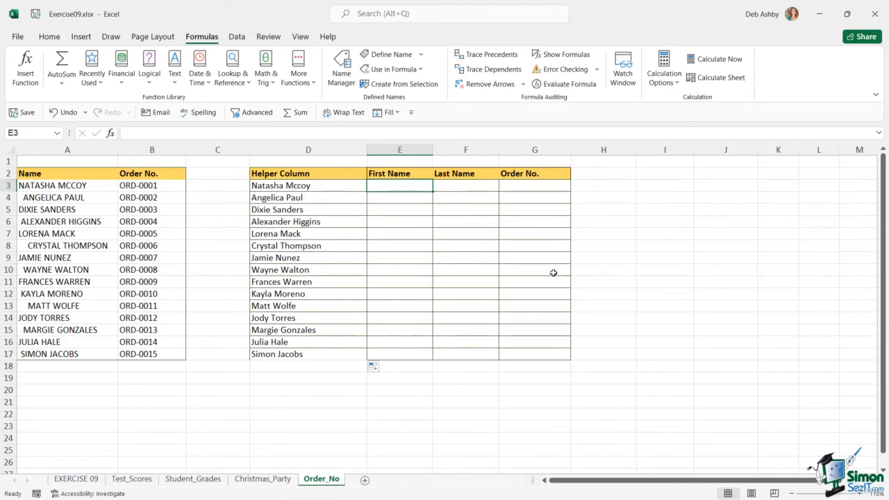
pyautogui.write('Natasha')
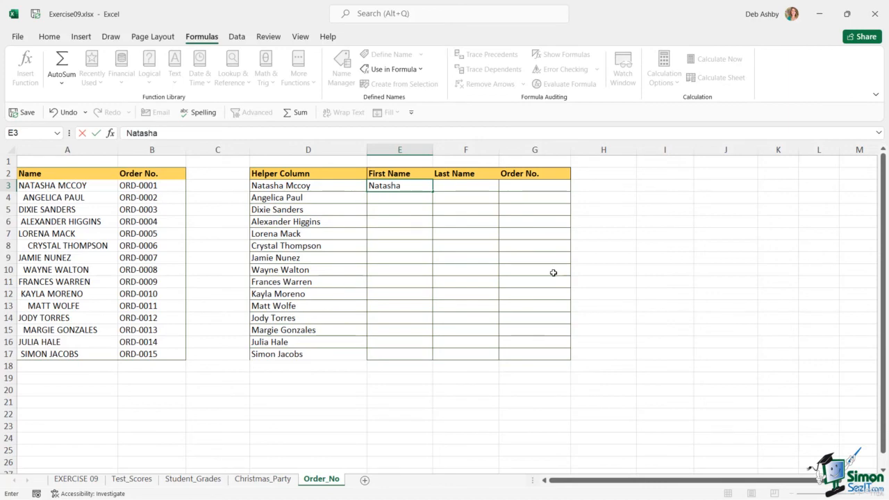
pyautogui.hotkey('ctrl', 'Return')
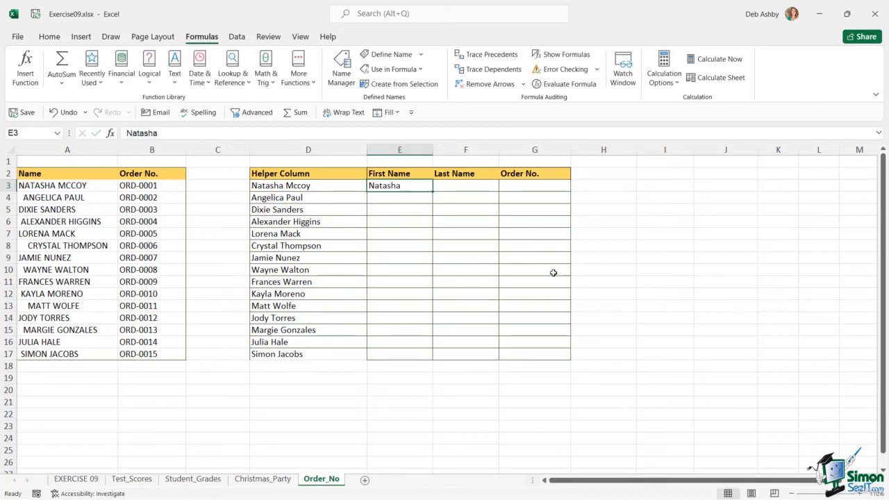
# Use Flash Fill to complete the First Name column from E3 down to E17.
pyautogui.click(237, 37)
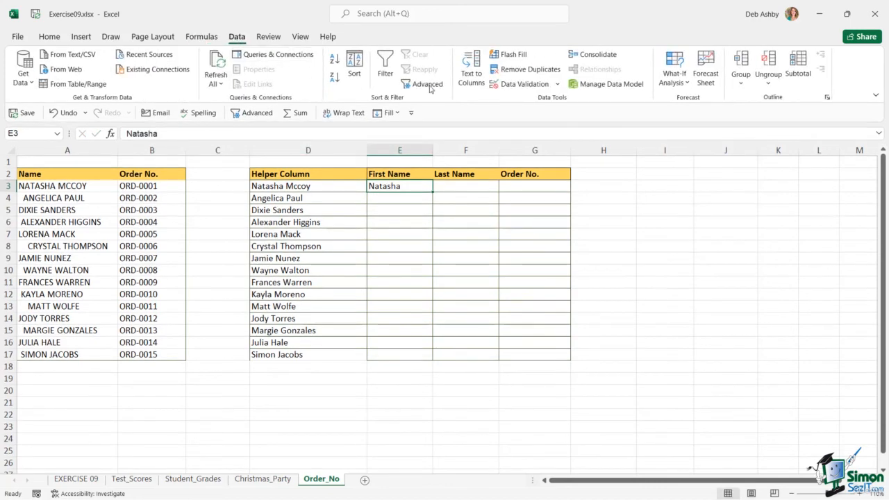
pyautogui.click(507, 55)
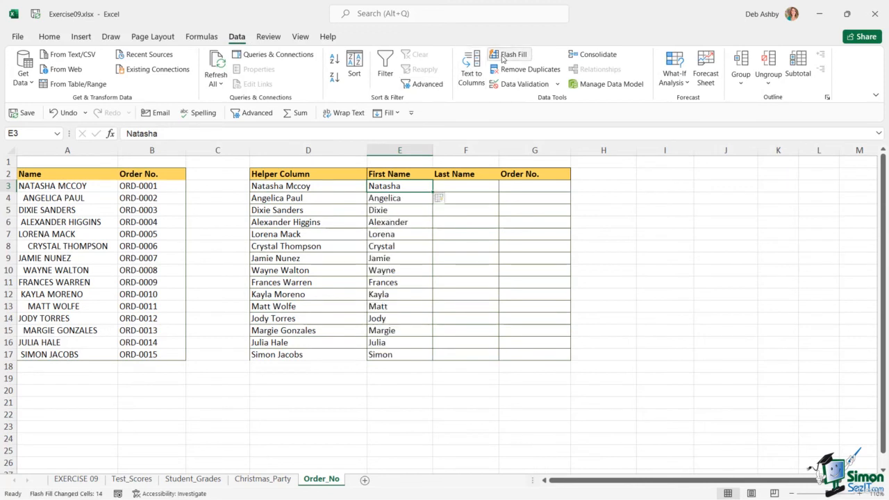
# Enter the first customer's last name in F3 and use Flash Fill to complete the Last Name column down to F17.
pyautogui.click(460, 188)
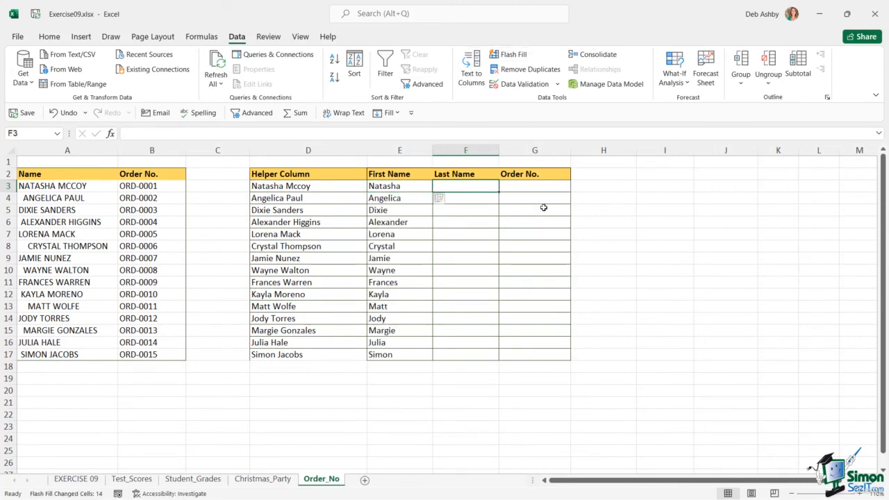
pyautogui.write('McC')
pyautogui.press('BackSpace')
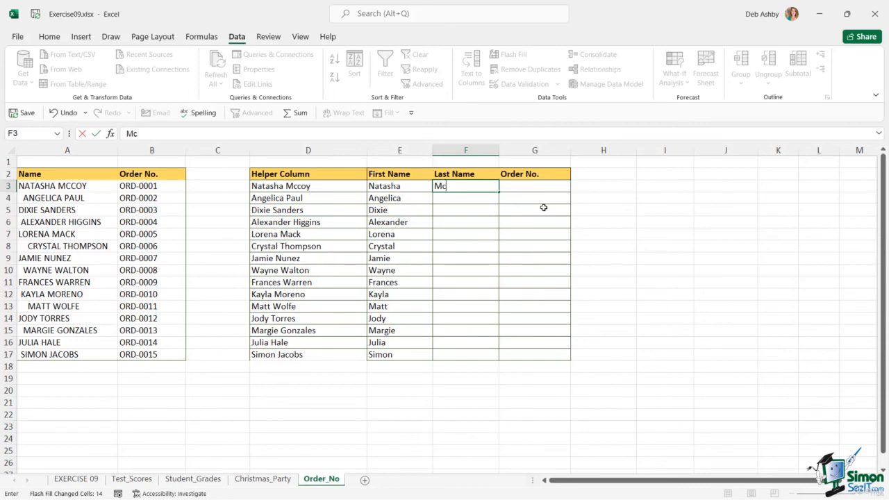
pyautogui.write('coy')
pyautogui.press('Return')
pyautogui.moveTo(480, 184); pyautogui.dragTo(481, 360)
pyautogui.hotkey('ctrl', 'e')
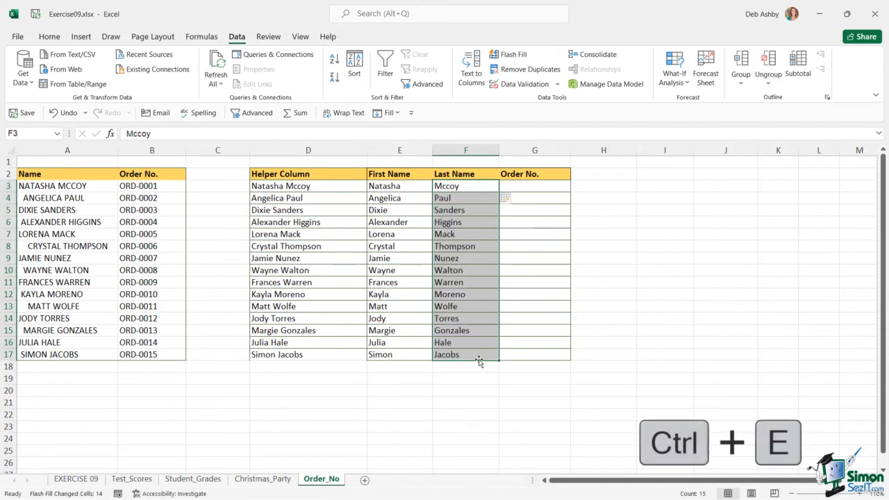
pyautogui.click(649, 260)
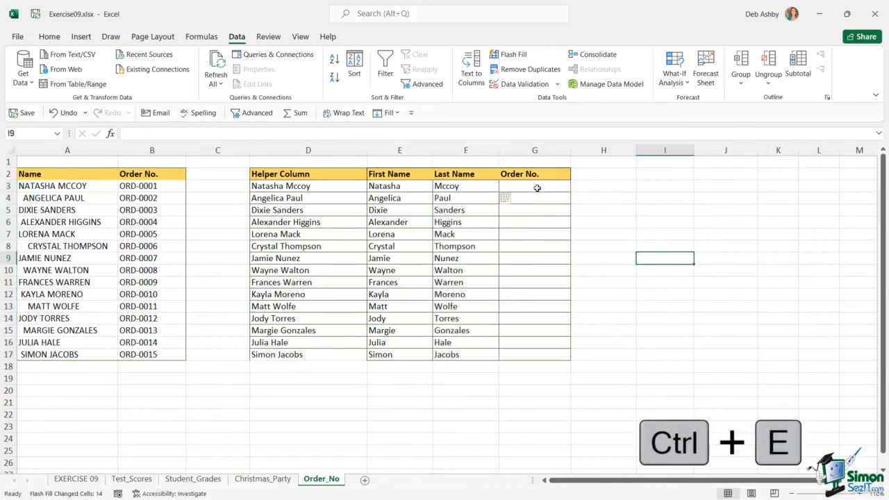
# Enter =RIGHT(B3,4) in G3 and fill it down to G17 to extract the last four characters of each order number.
pyautogui.click(536, 186)
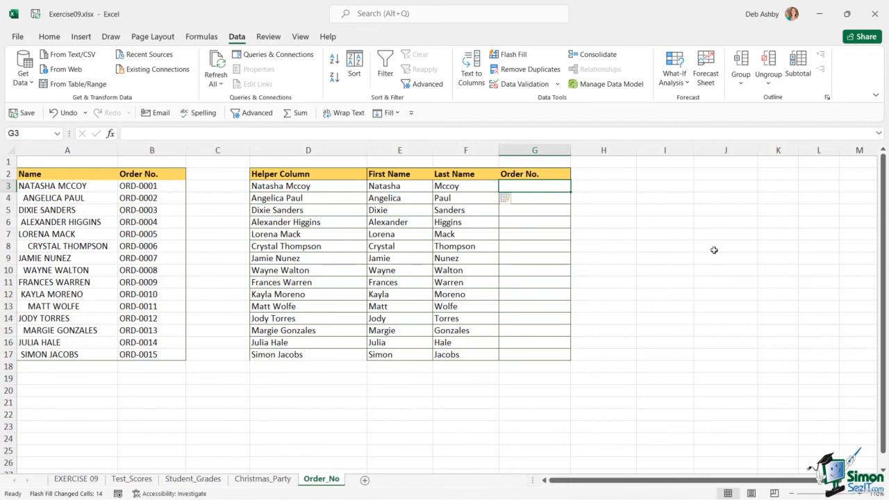
pyautogui.write('=')
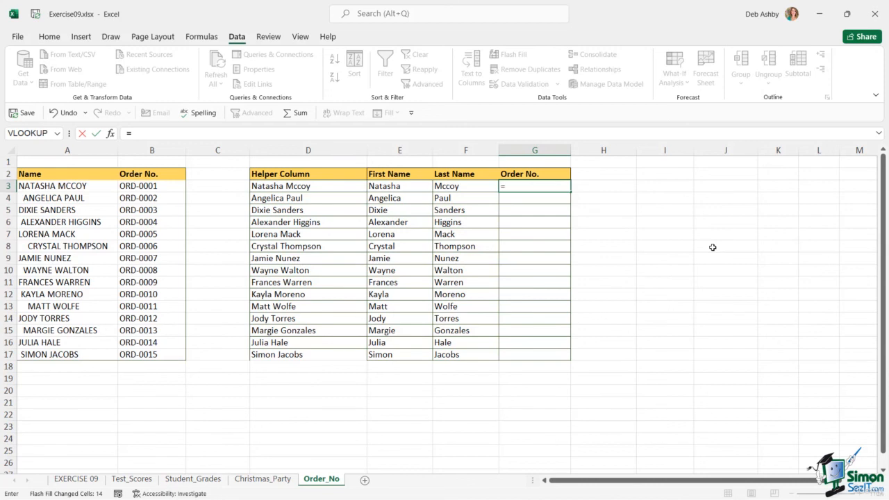
pyautogui.write('RIGHT(')
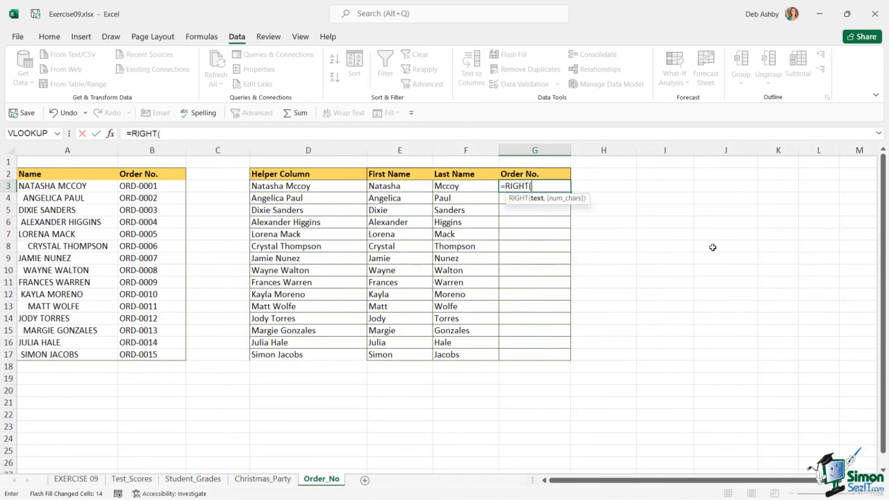
pyautogui.click(141, 186)
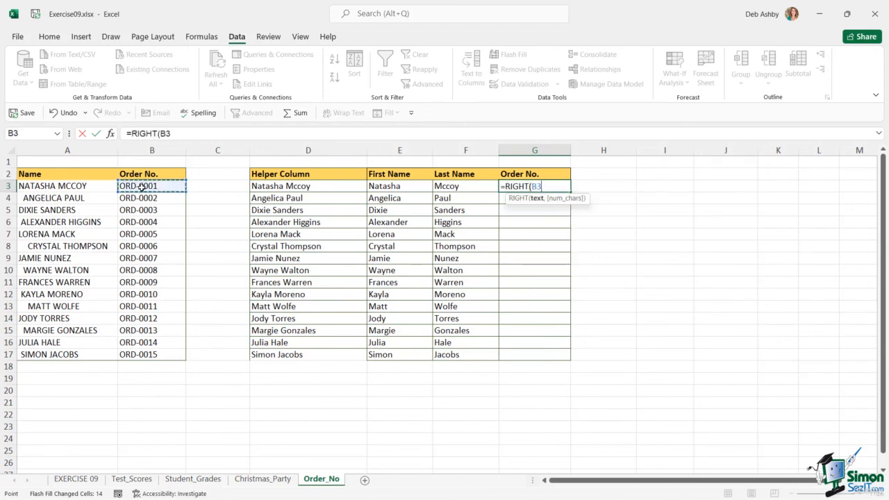
pyautogui.write(',4')
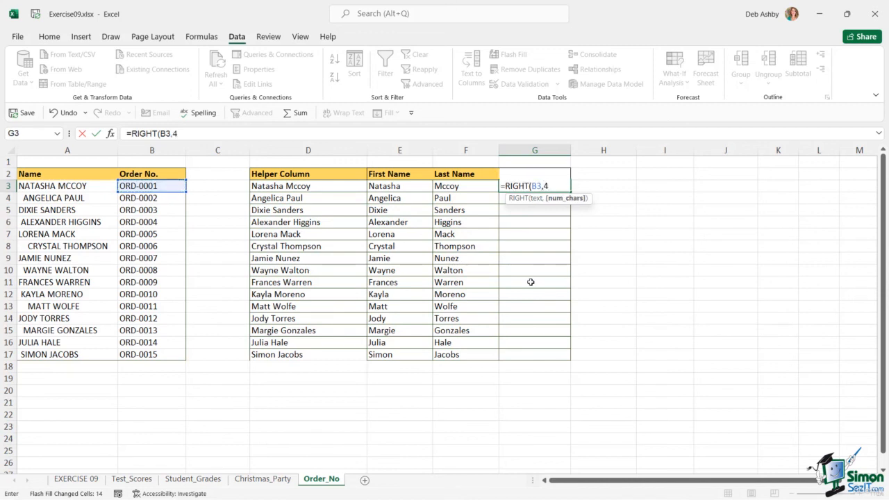
pyautogui.write(')')
pyautogui.press('Return')
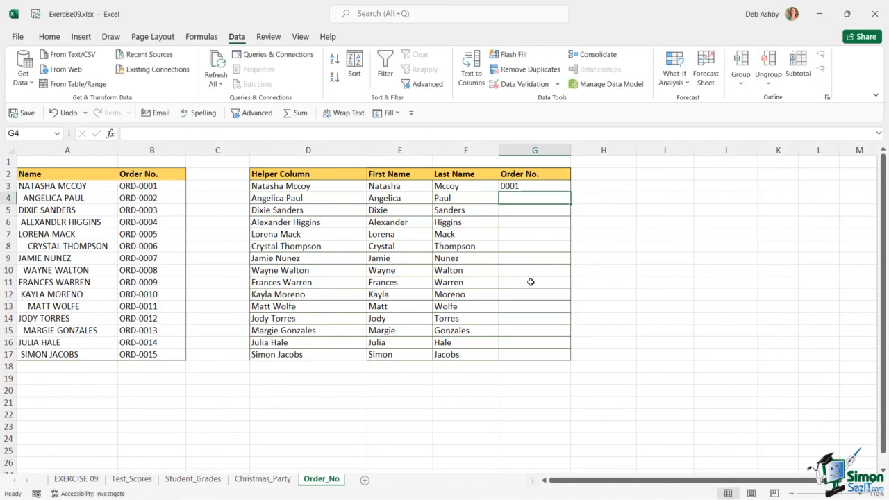
pyautogui.click(550, 186)
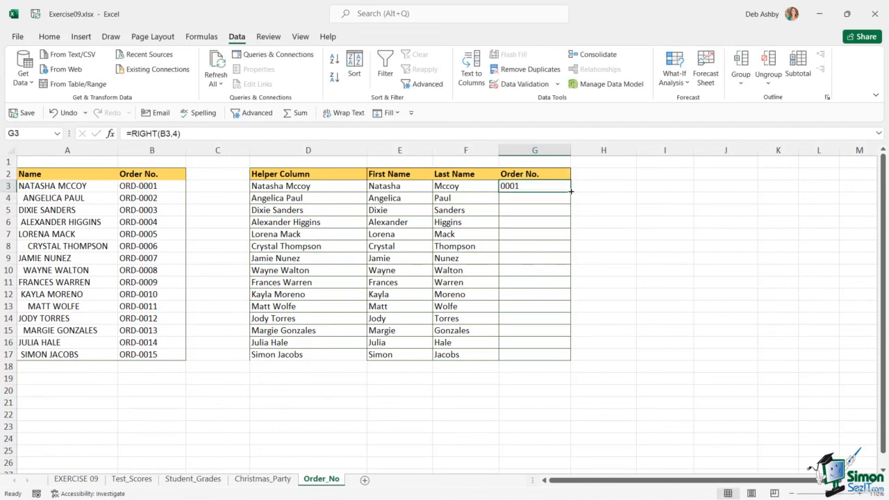
pyautogui.doubleClick(568, 194)
pyautogui.click(665, 257)
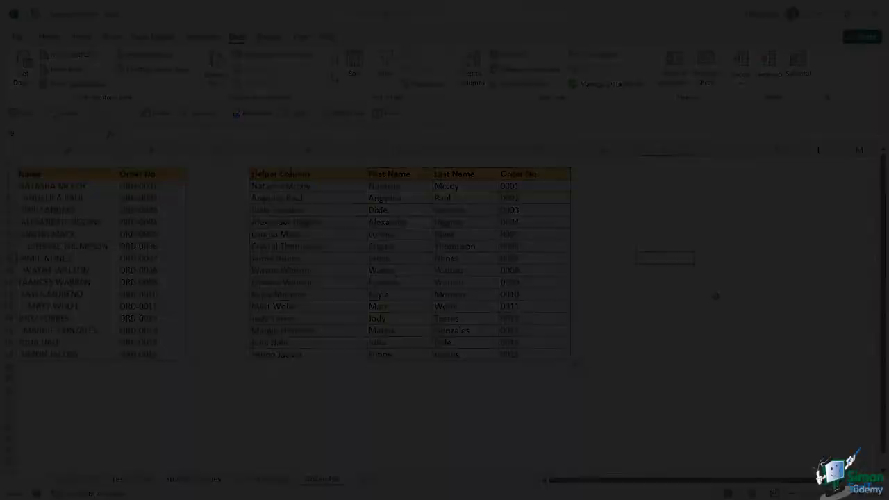